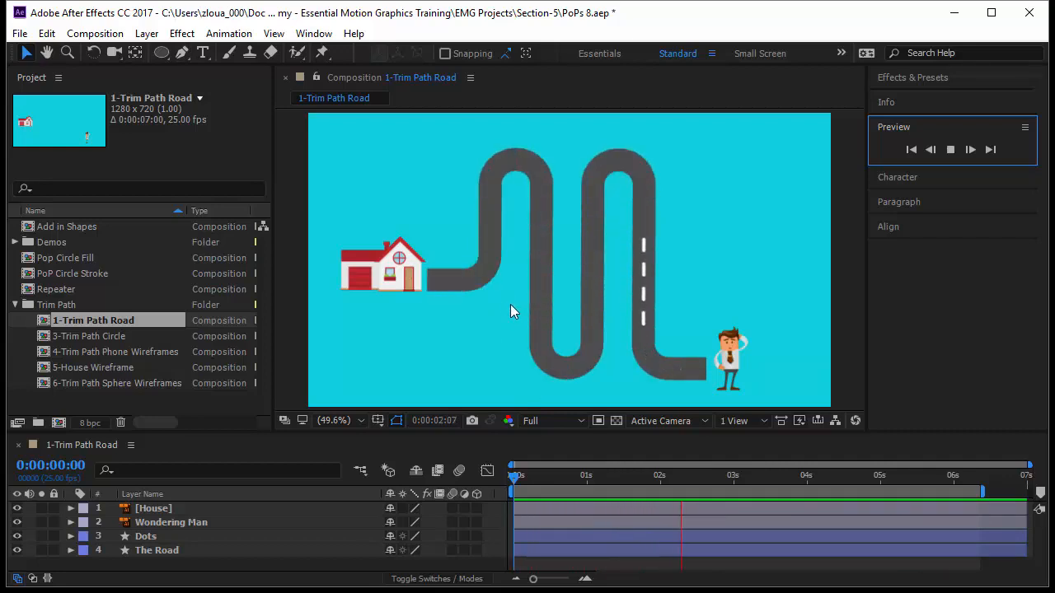
Step: Open the 3-Trim Path Circle composition and draw a rectangle shape near its centre
left_click(164, 60)
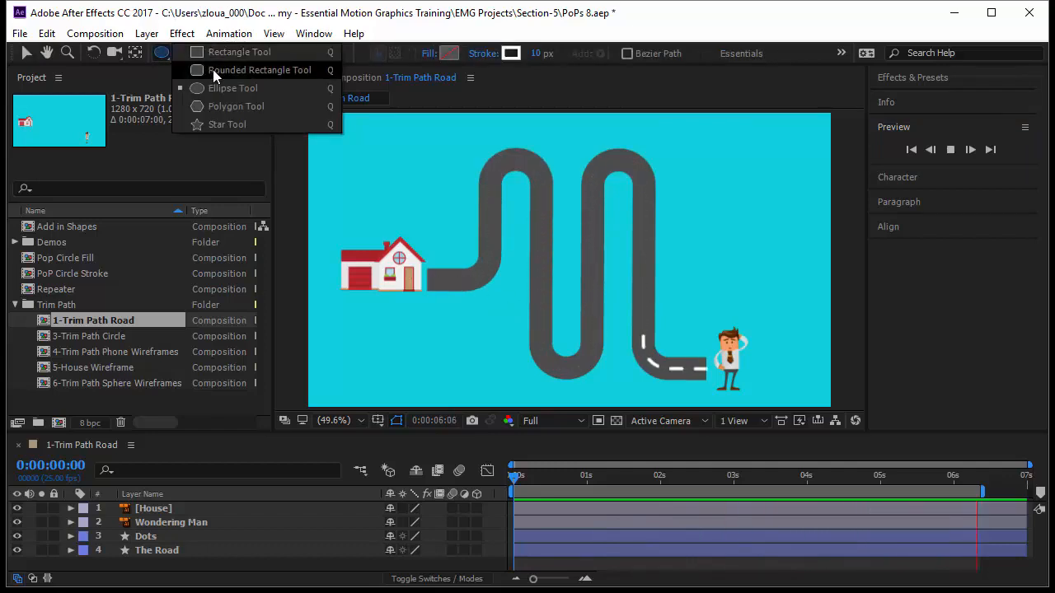
left_click(160, 59)
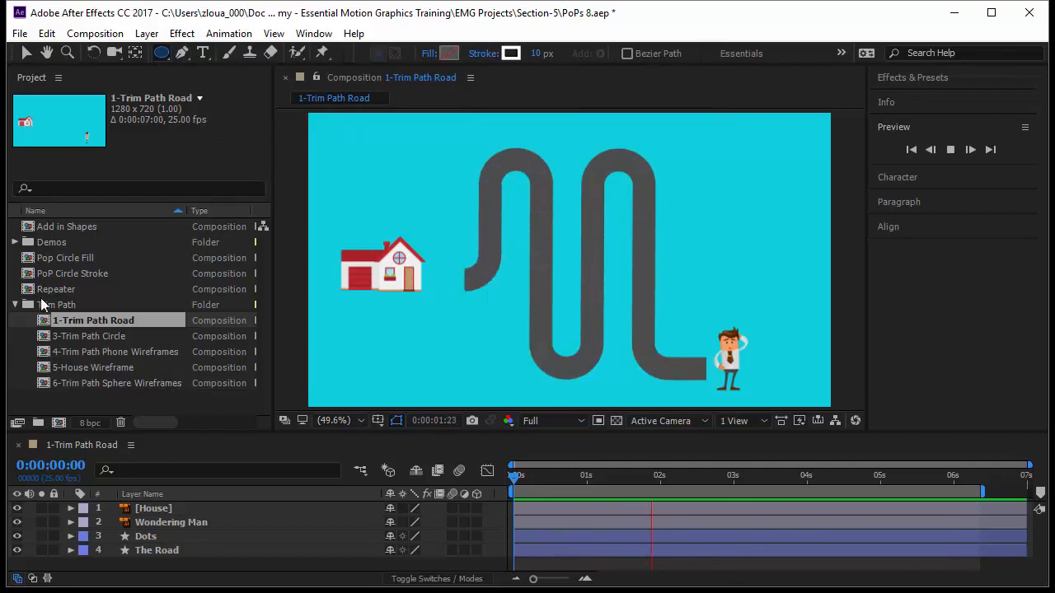
double_click(91, 337)
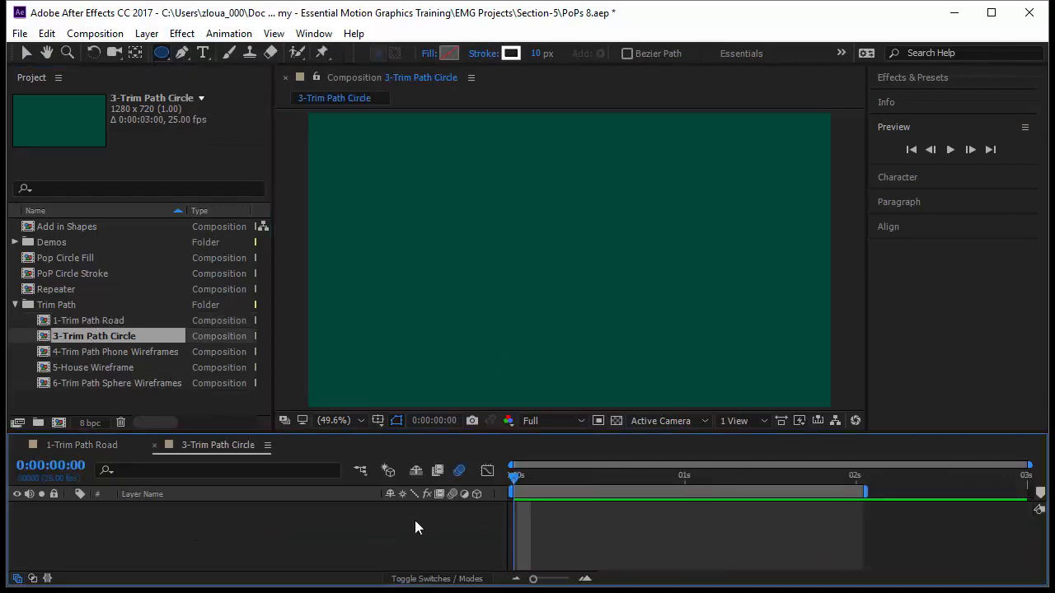
left_click_drag(165, 55, 228, 52)
mouse_move(491, 197)
left_mouse_down()
mouse_move(501, 234)
mouse_move(635, 322)
left_mouse_up()
Step: Give the rectangle a solid colour fill
left_click(430, 53)
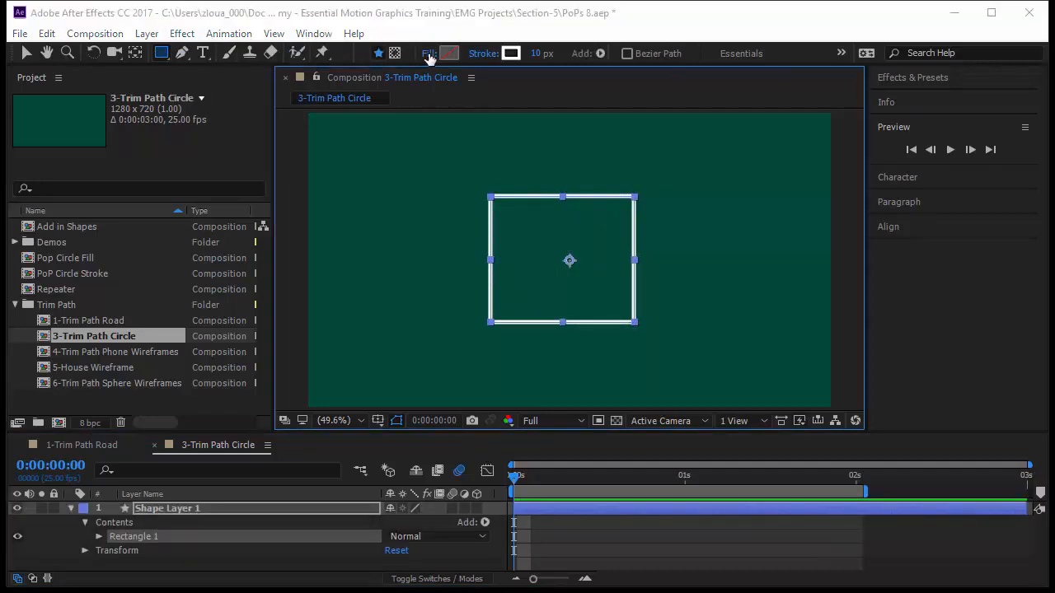
left_click(45, 46)
left_click(83, 142)
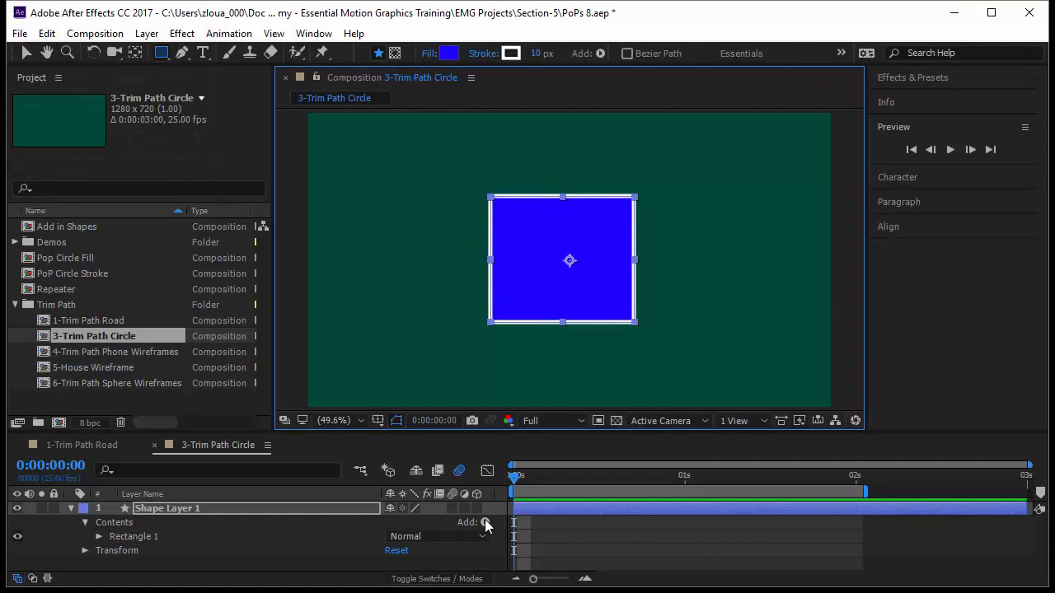
Step: Add Trim Paths to the shape layer's contents and set its Start to 51%
left_click(182, 523)
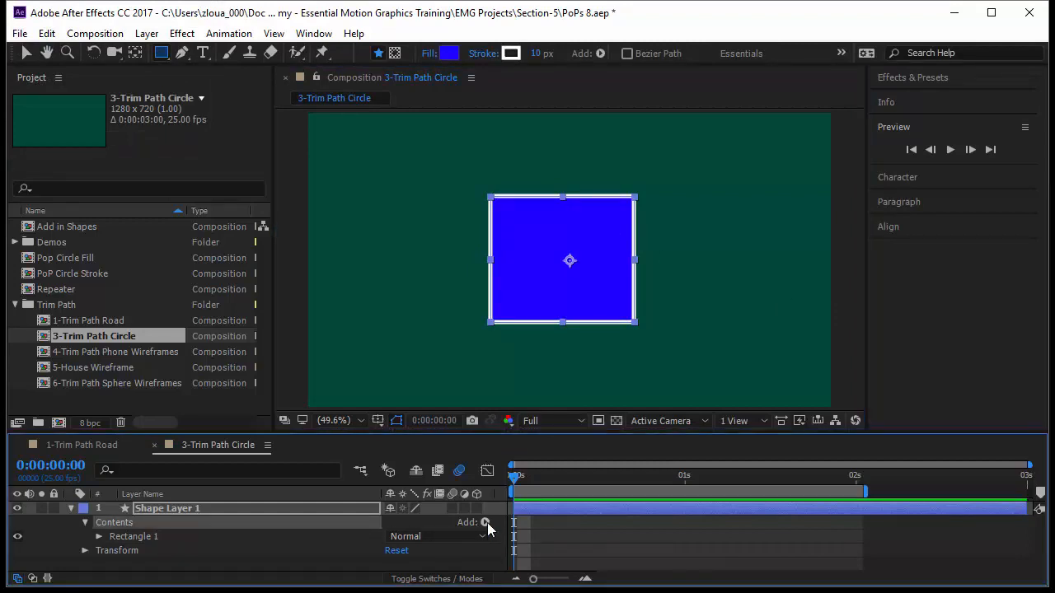
left_click(485, 522)
left_click(566, 435)
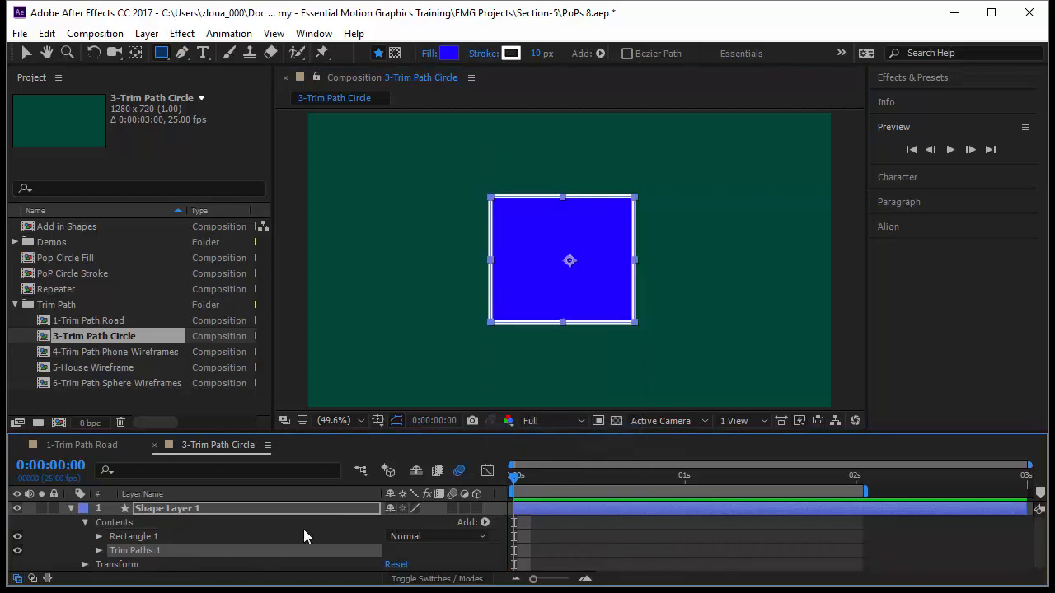
left_click(98, 552)
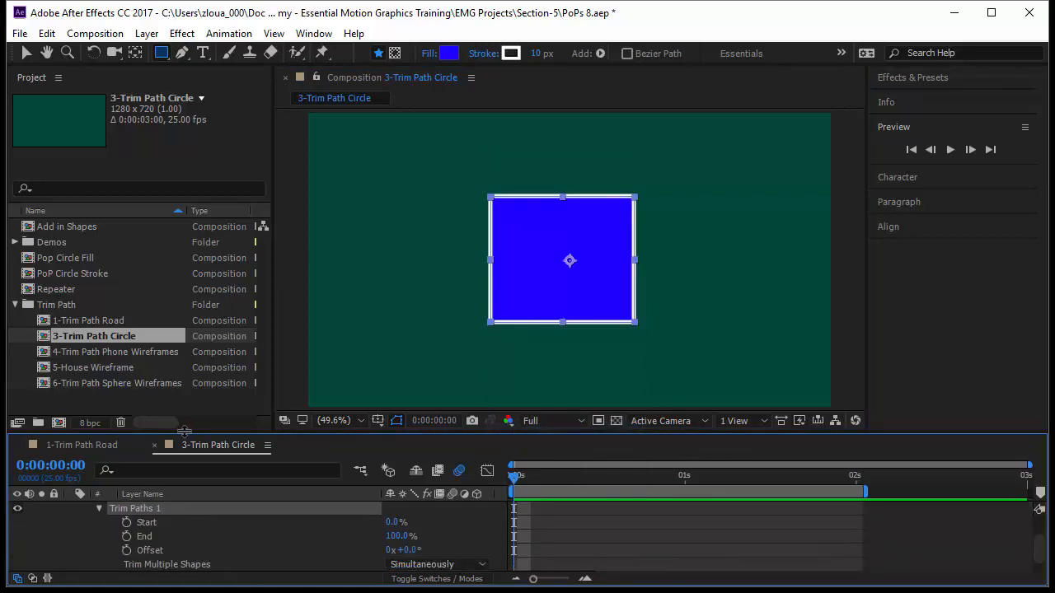
left_click_drag(185, 430, 189, 387)
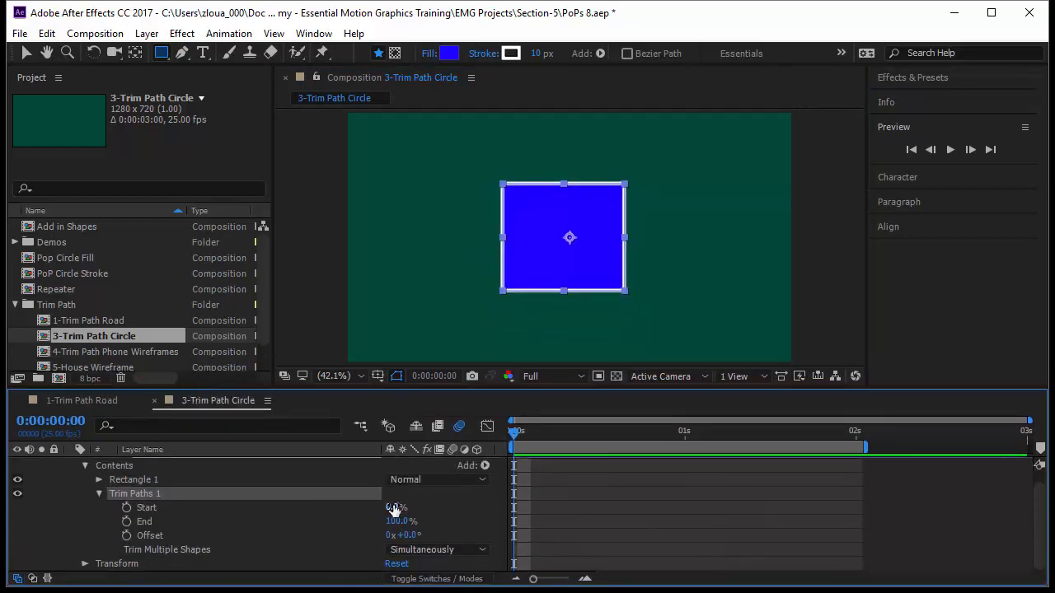
mouse_move(409, 509)
left_mouse_down()
mouse_move(473, 514)
mouse_move(394, 521)
mouse_move(433, 523)
left_mouse_up()
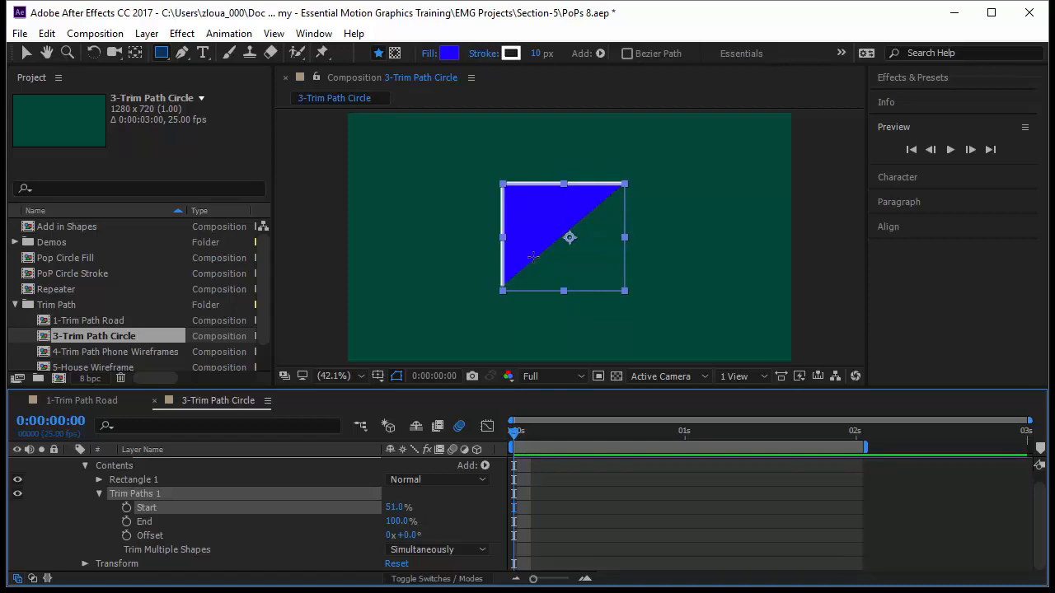
left_click(444, 524)
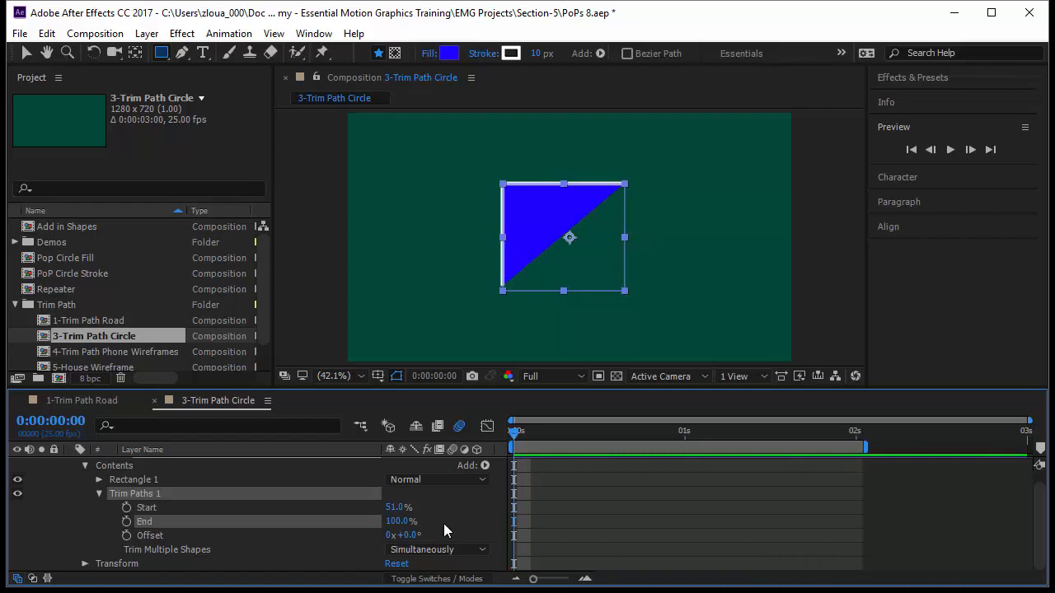
Step: Set the rectangle's fill to None so only the stroke is drawn
left_click(430, 53)
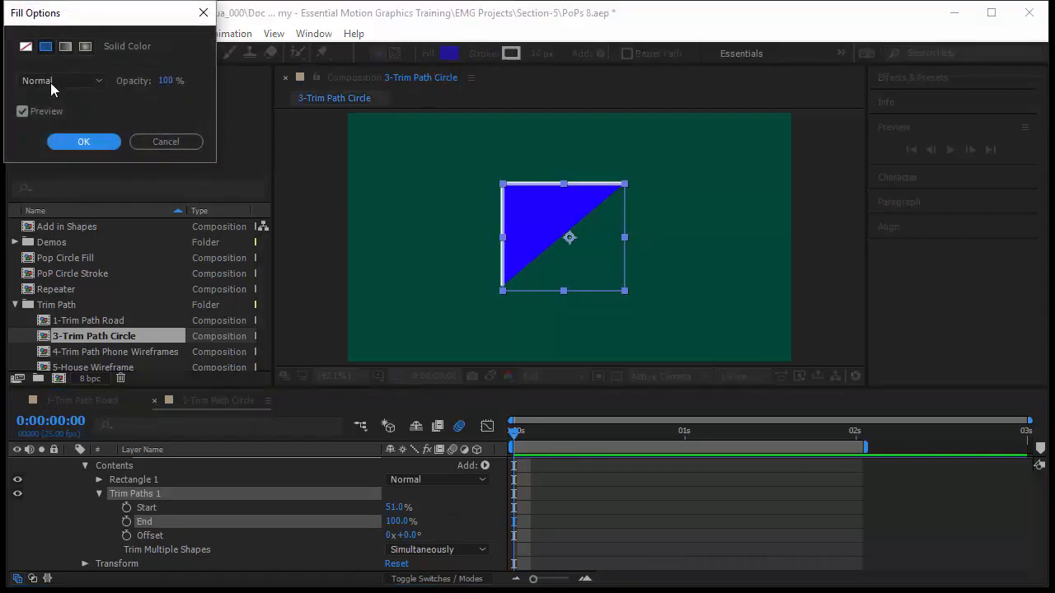
left_click(26, 47)
left_click(84, 141)
left_click(632, 496)
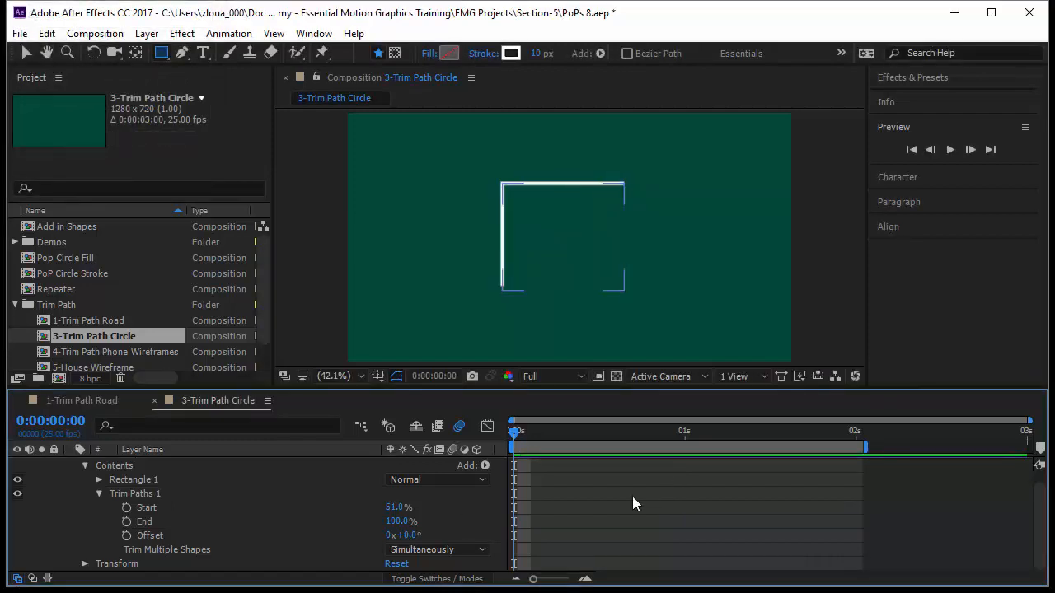
Step: Vary the Trim Paths Start value on the selected rectangle and return it to 0%
left_click(27, 52)
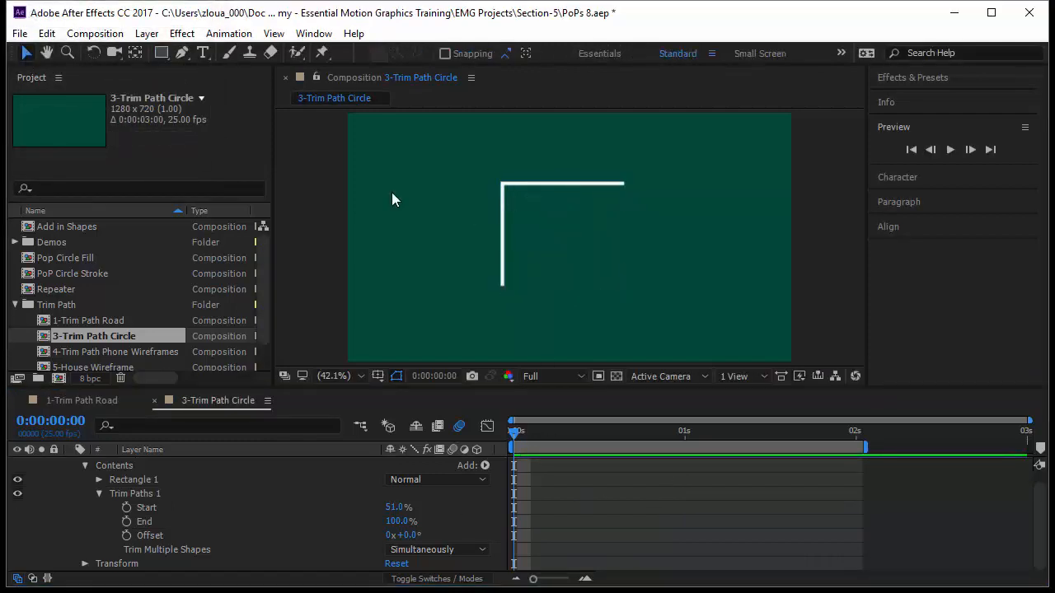
left_click(544, 248)
left_click_drag(398, 508, 390, 515)
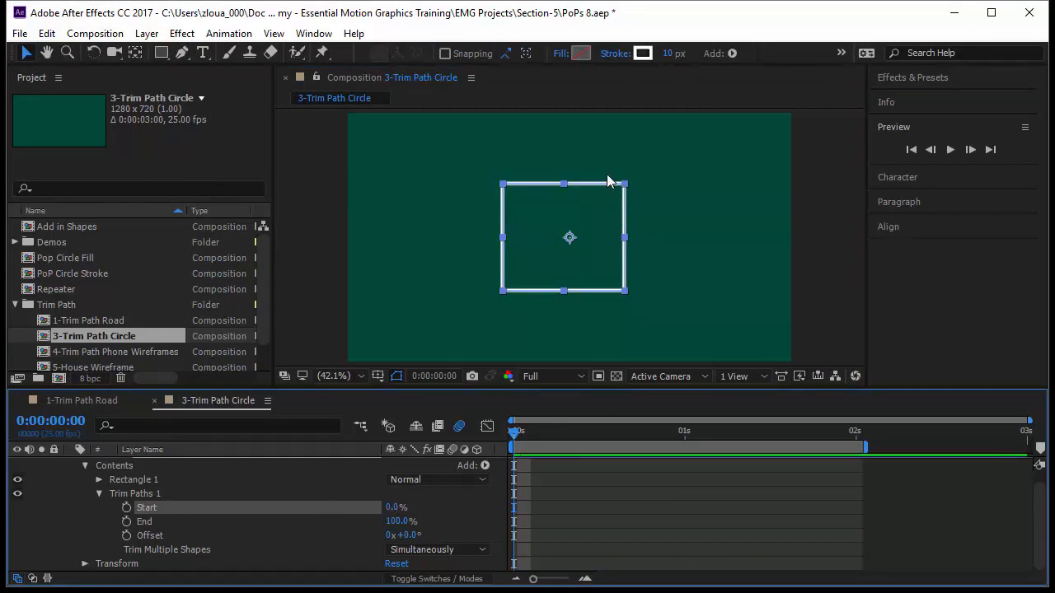
left_click_drag(392, 510, 408, 510)
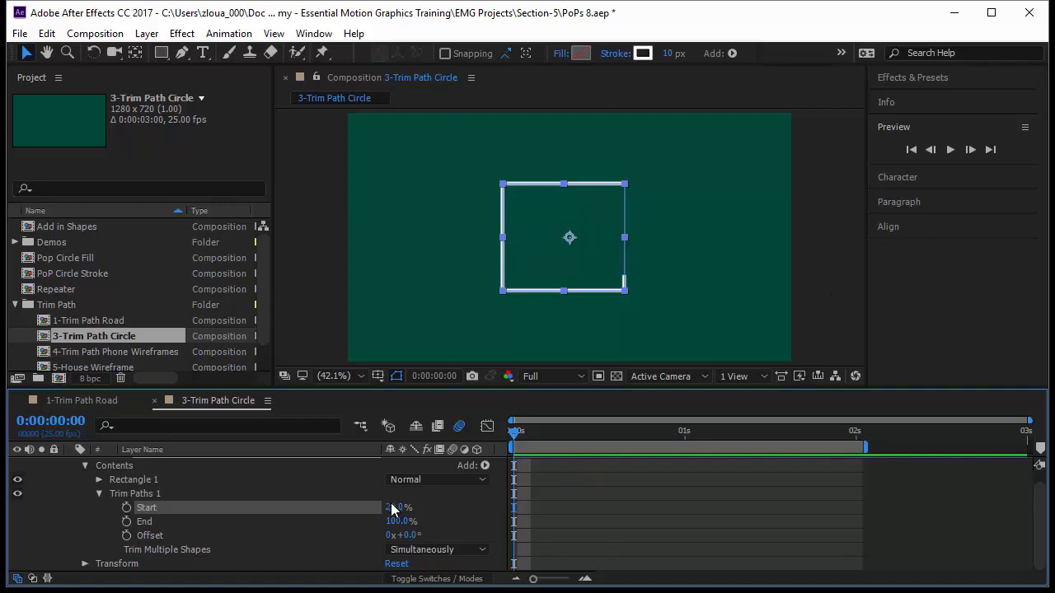
mouse_move(391, 508)
left_mouse_down()
mouse_move(377, 508)
mouse_move(455, 507)
mouse_move(371, 507)
left_mouse_up()
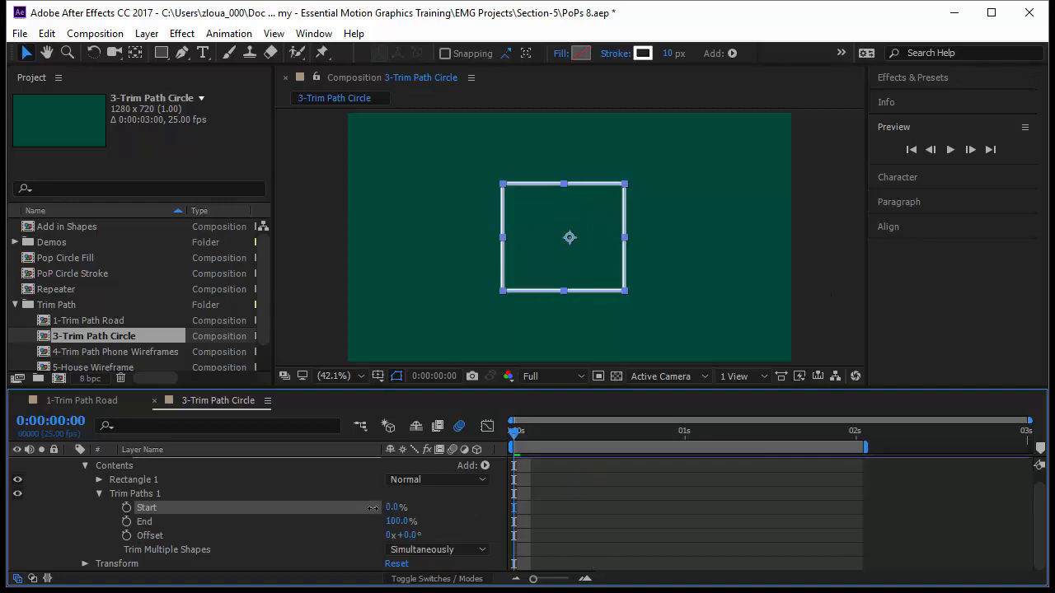
left_click(623, 511)
left_click(567, 284)
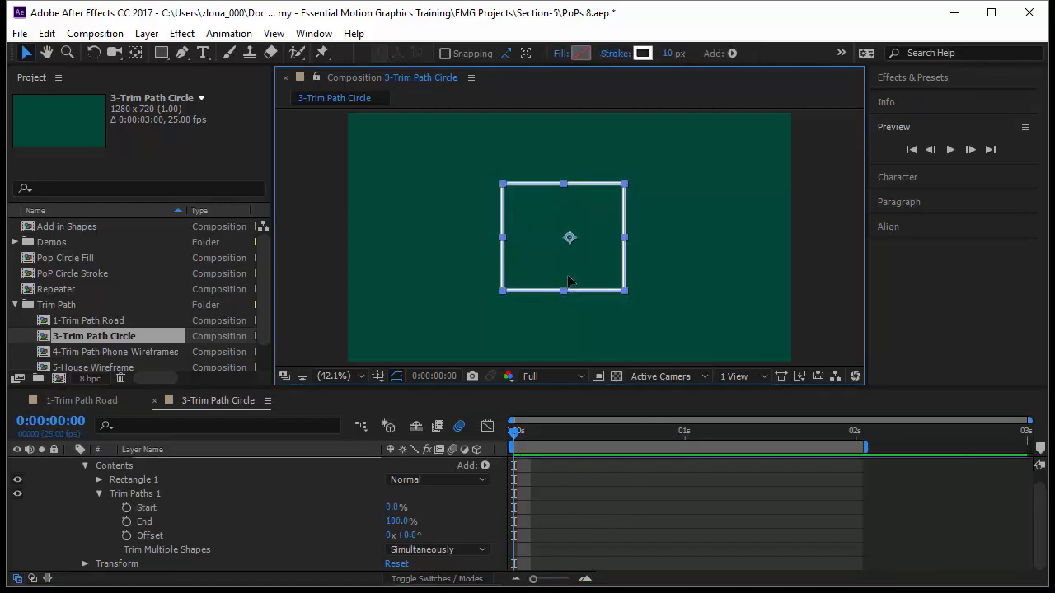
Step: Keyframe the Trim Paths Start from 100% at 0 seconds to 0% at 1 second, and preview the animation
left_click_drag(393, 507, 528, 518)
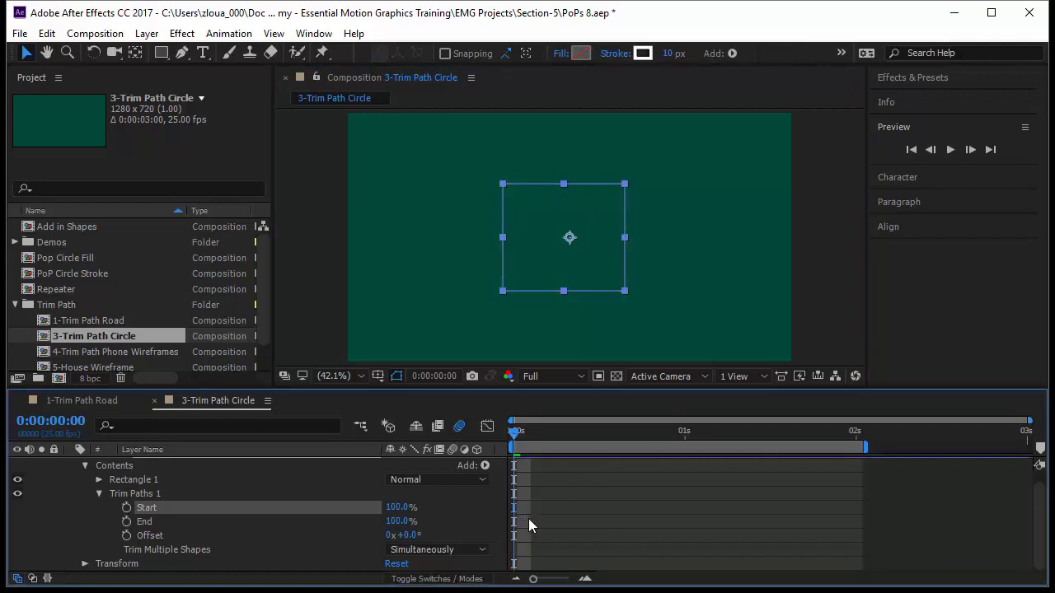
left_click(126, 508)
left_click_drag(512, 443, 690, 489)
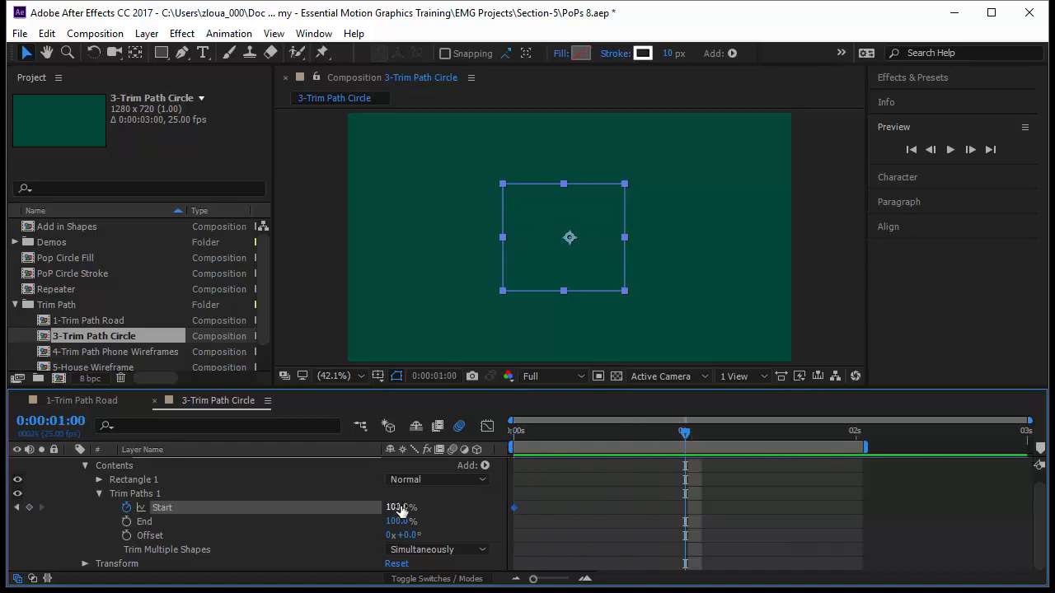
left_click_drag(401, 510, 305, 494)
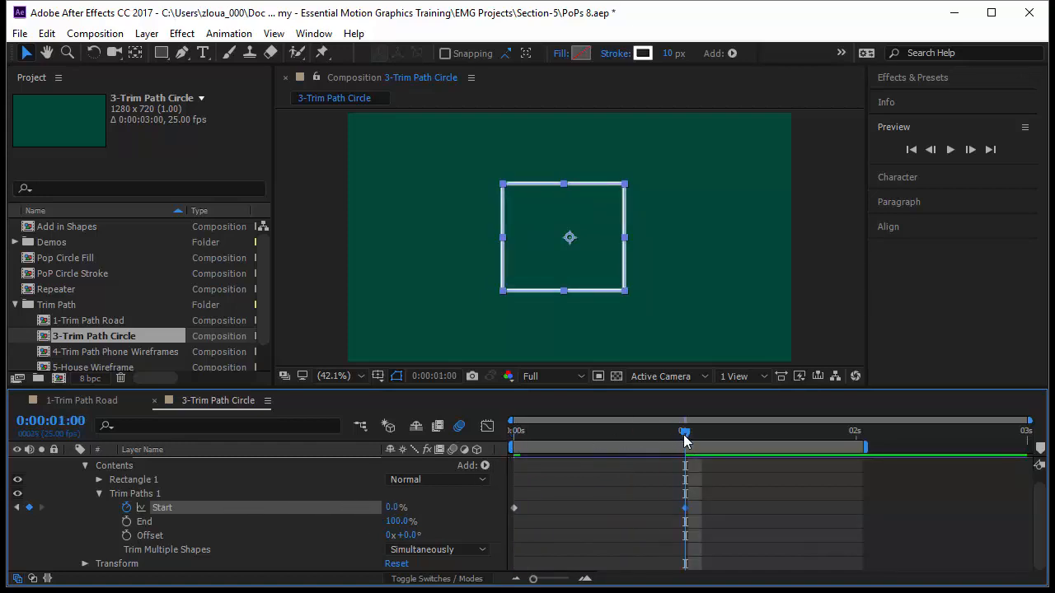
key("Home")
key("space")
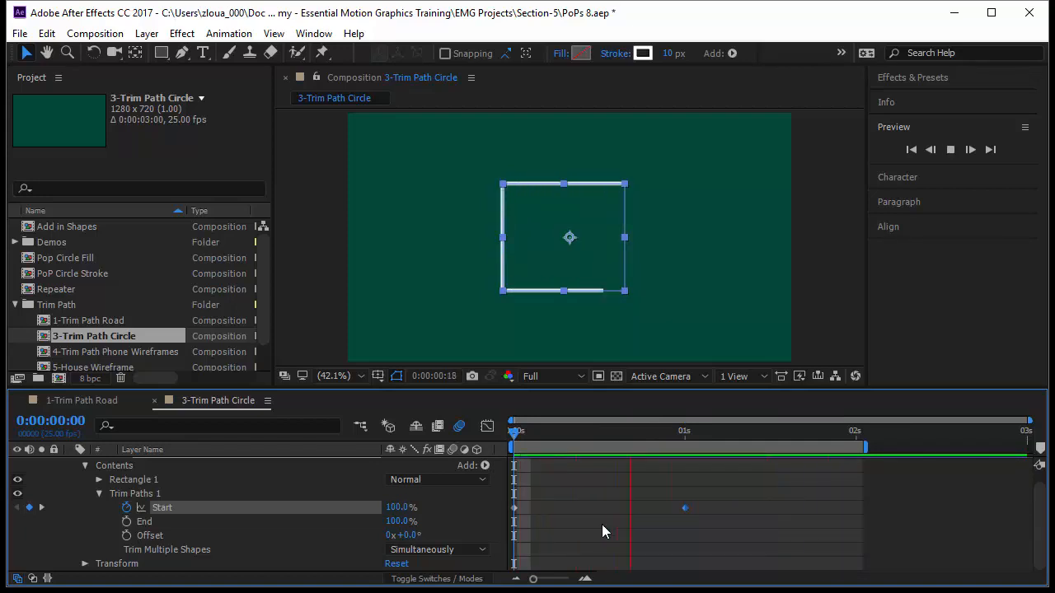
Step: Duplicate Rectangle 1 twice within the shape layer's contents
left_click(99, 493)
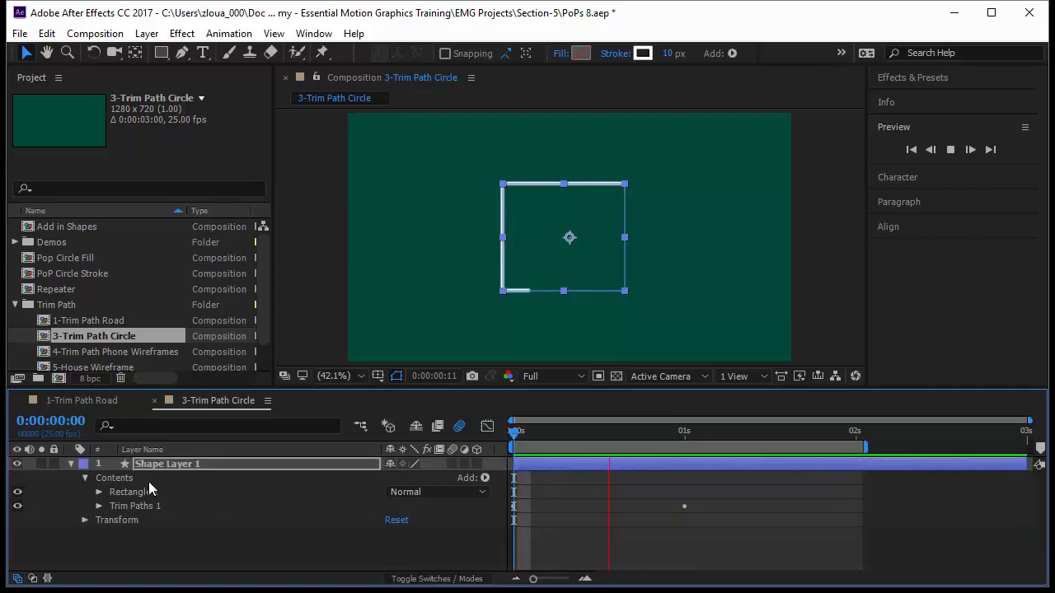
left_click(148, 481)
left_click(154, 494)
key("ctrl+d")
key("ctrl+d")
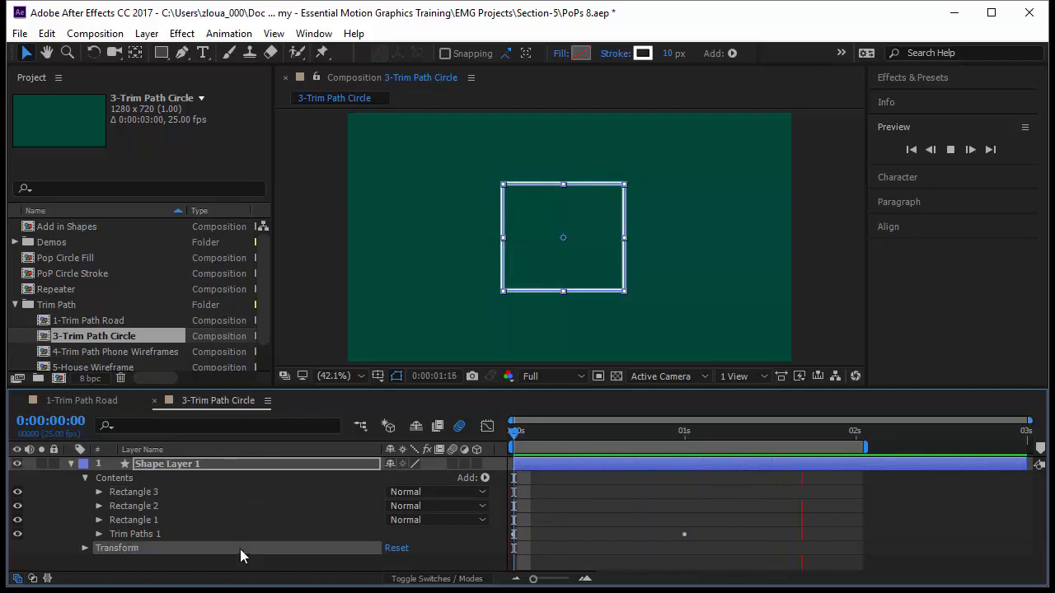
Step: Offset the two rectangle copies progressively down and to the right of the original, and preview the animation
left_click(167, 506)
left_click(560, 268)
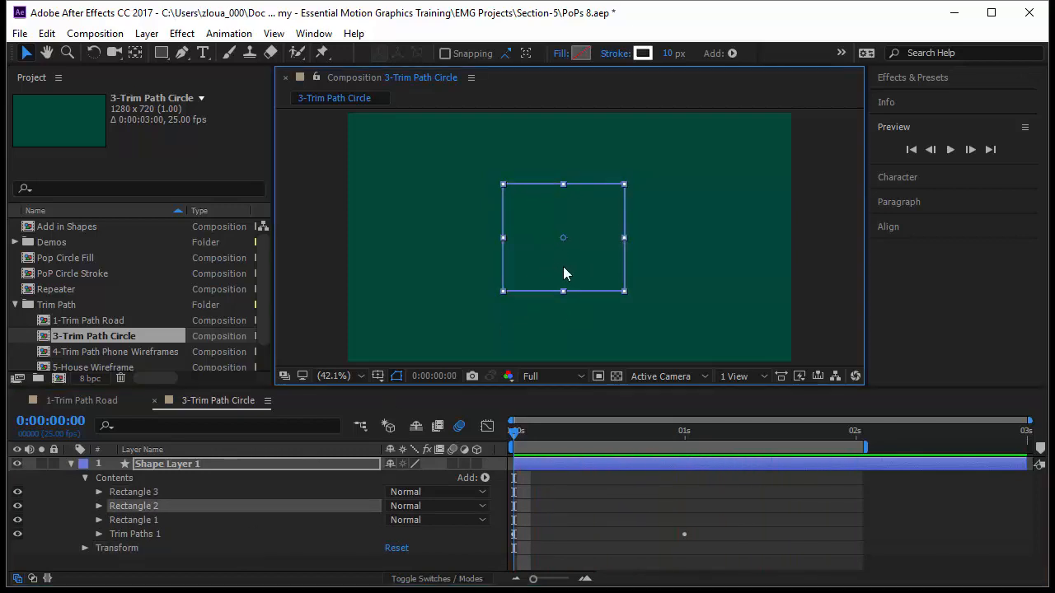
left_click_drag(559, 272, 581, 284)
left_click(173, 486)
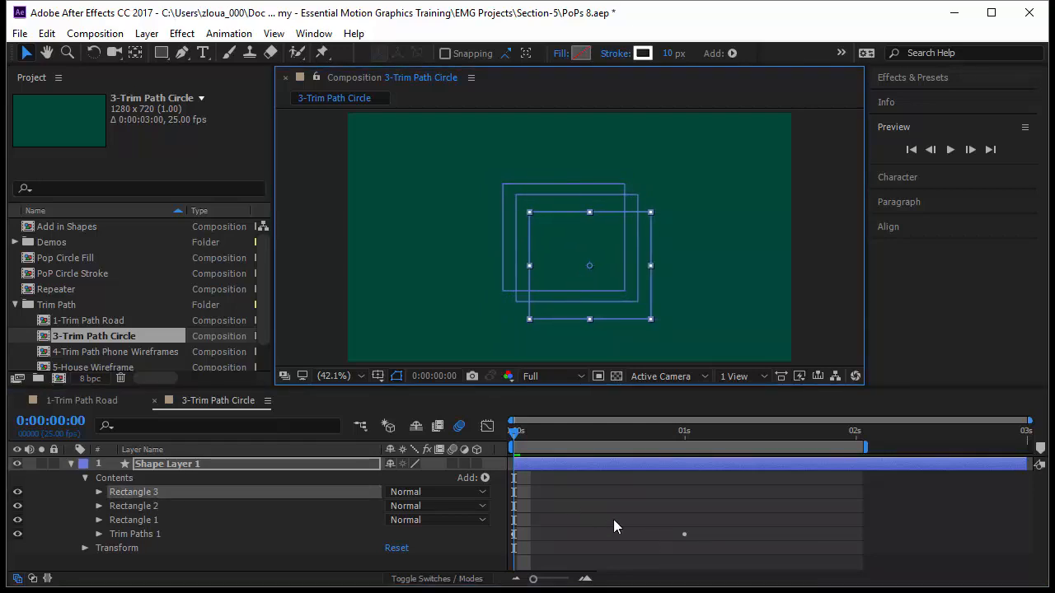
key("space")
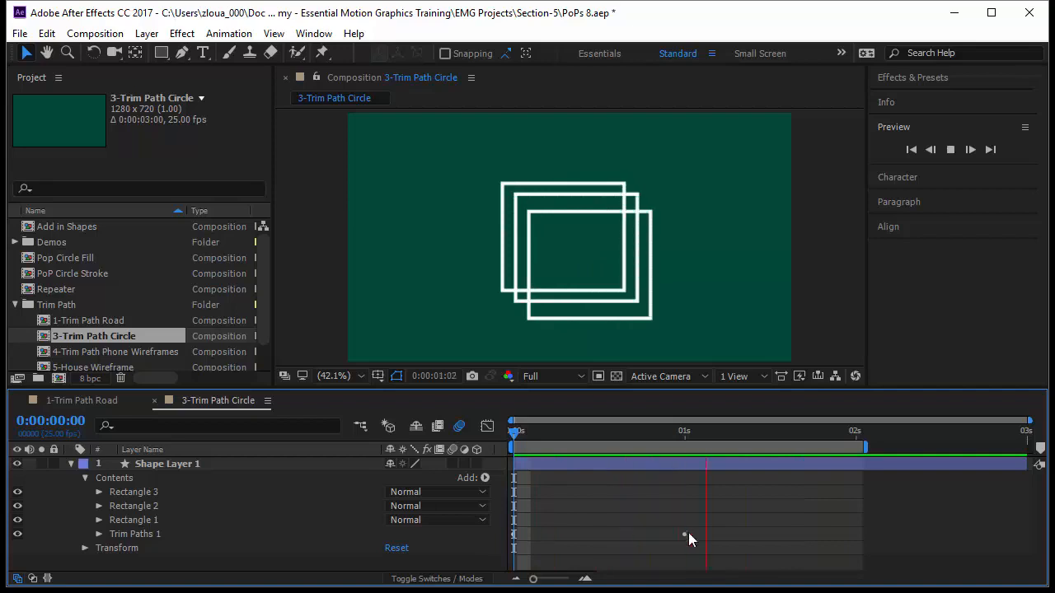
Step: Set Trim Multiple Shapes to Individually in the Trim Paths properties and preview the result
left_click(150, 534)
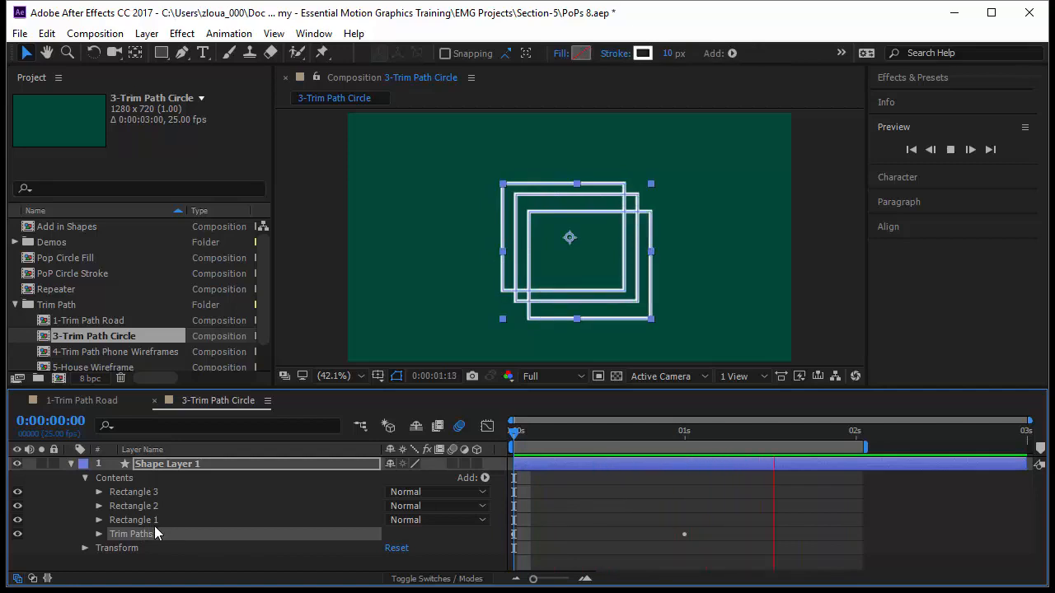
left_click(99, 533)
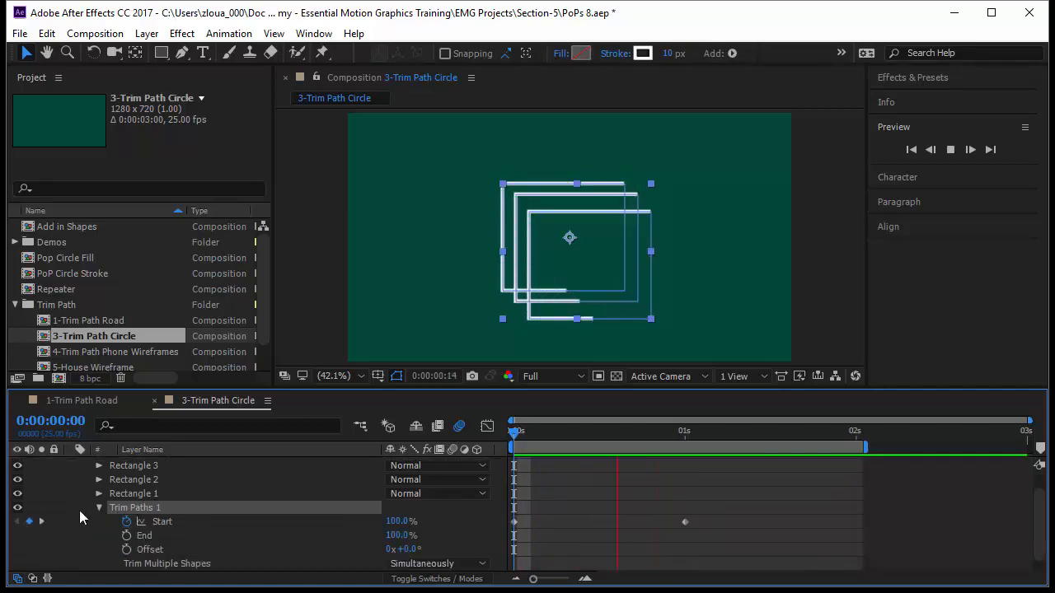
left_click(412, 566)
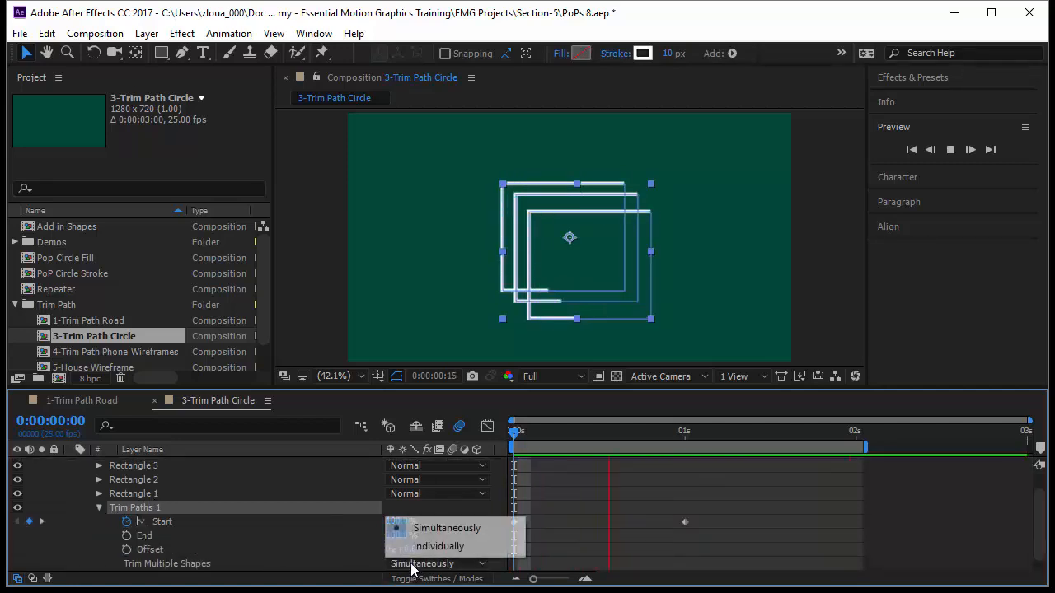
left_click(437, 546)
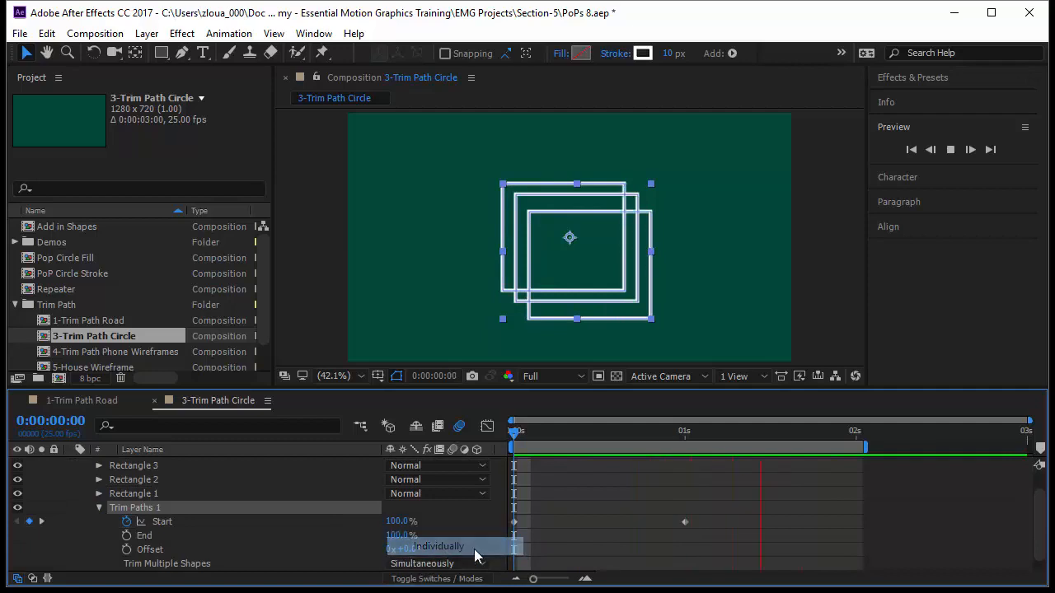
left_click(649, 559)
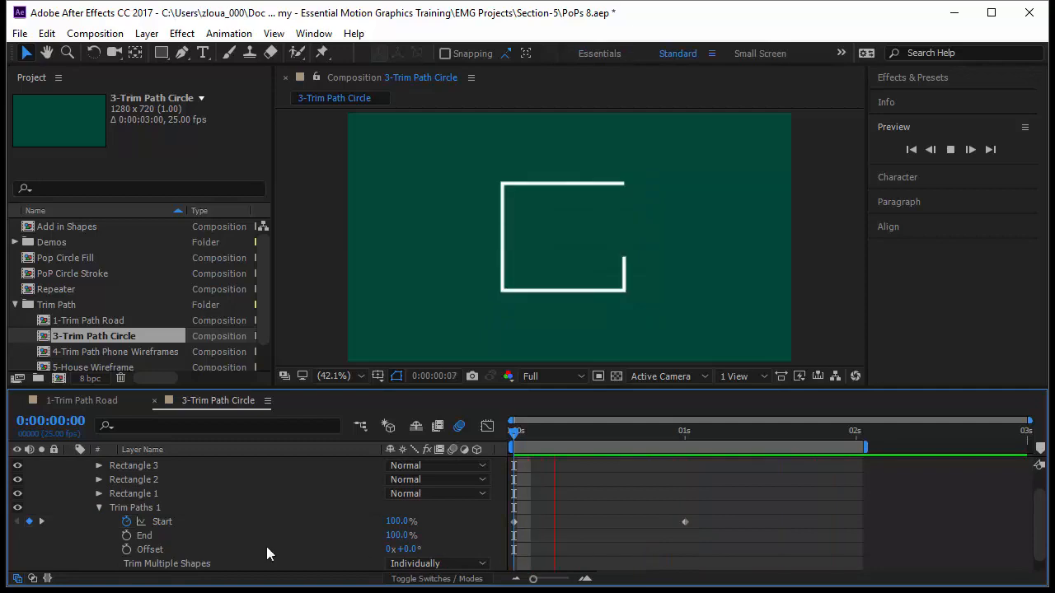
Step: Scrub from the start to 1 second, checking in which order Rectangles 1, 2 and 3 are drawn
left_click(157, 494)
left_click_drag(515, 437, 527, 437)
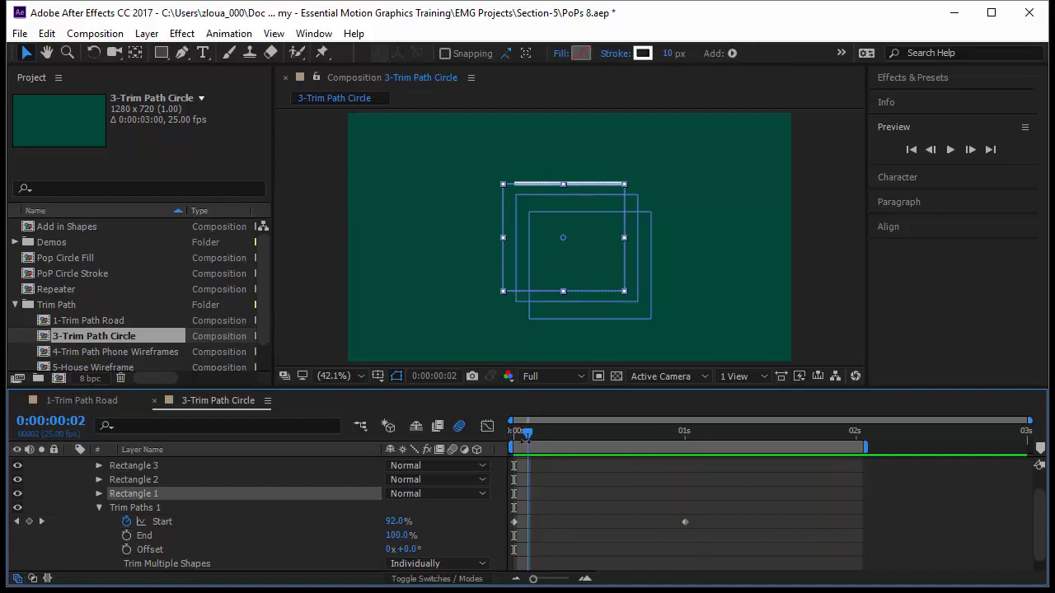
left_click(156, 482)
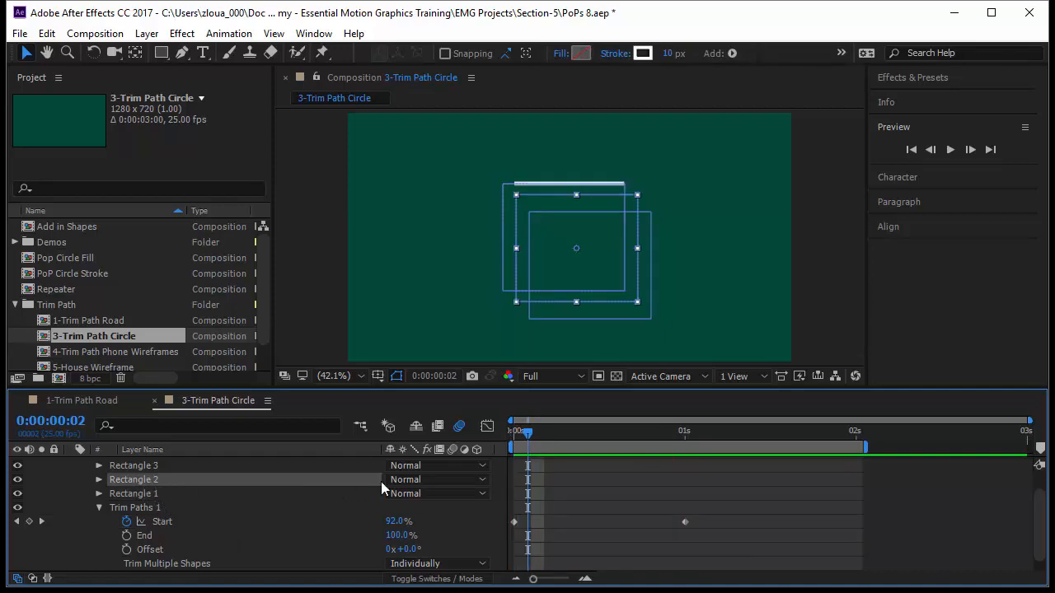
mouse_move(528, 437)
left_mouse_down()
mouse_move(595, 458)
mouse_move(631, 447)
mouse_move(686, 464)
left_mouse_up()
left_click(181, 465)
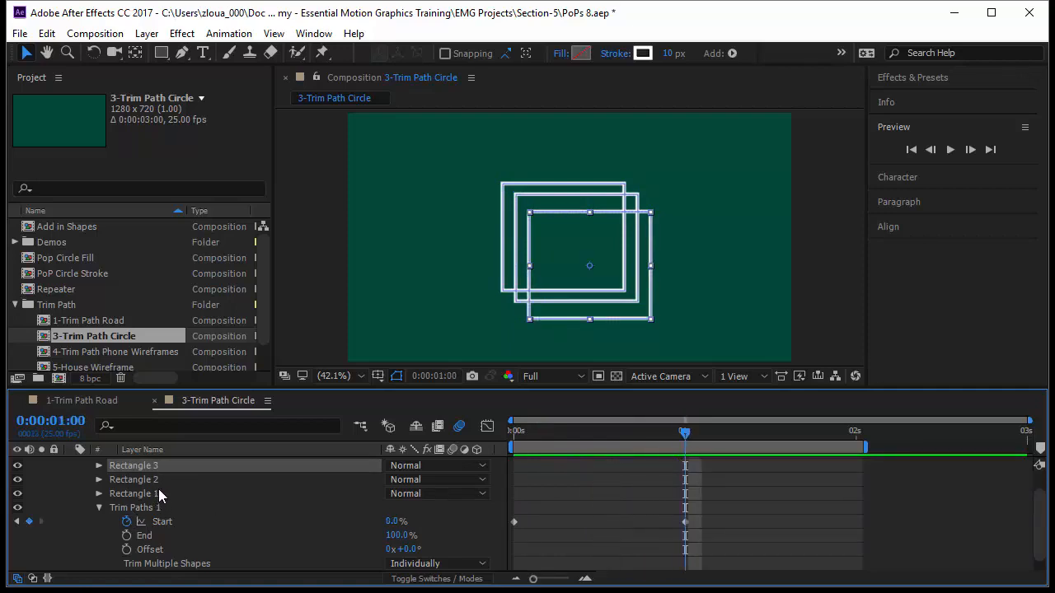
Step: Delete Shape Layer 1 with its three rectangles from the 3-Trim Path Circle composition
scroll(133, 477, "up", 2)
left_click(170, 466)
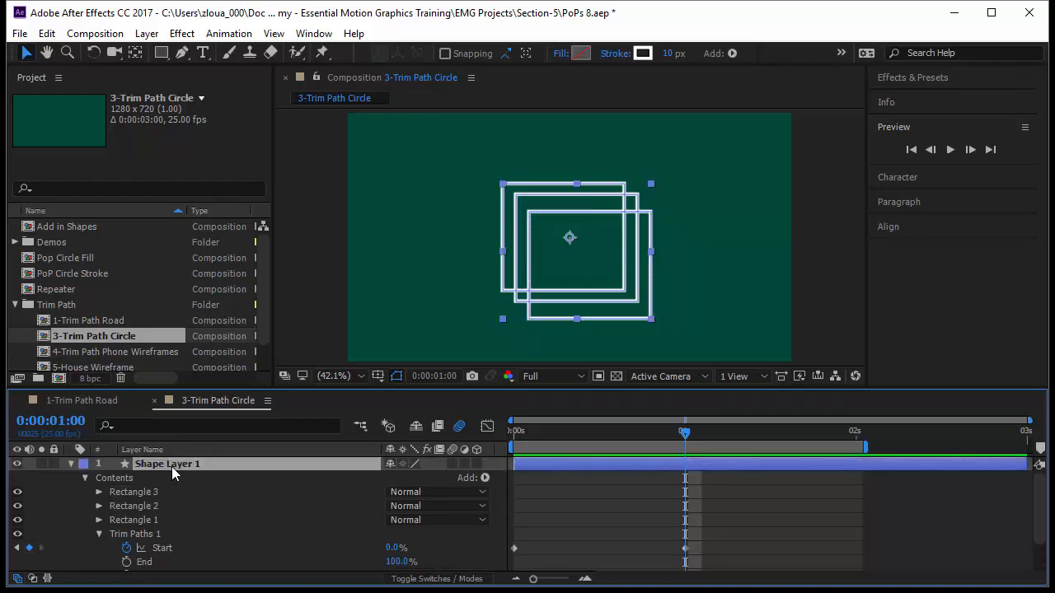
key("Delete")
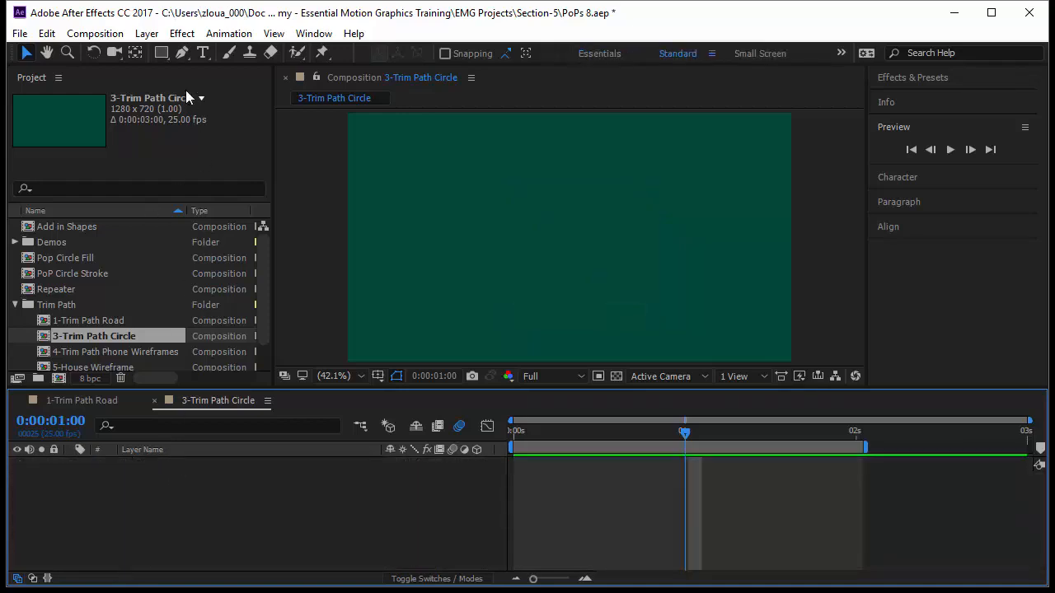
Step: Draw an unfilled circle about 349 px in diameter near the middle of the composition with the Ellipse tool
left_click_drag(162, 52, 231, 88)
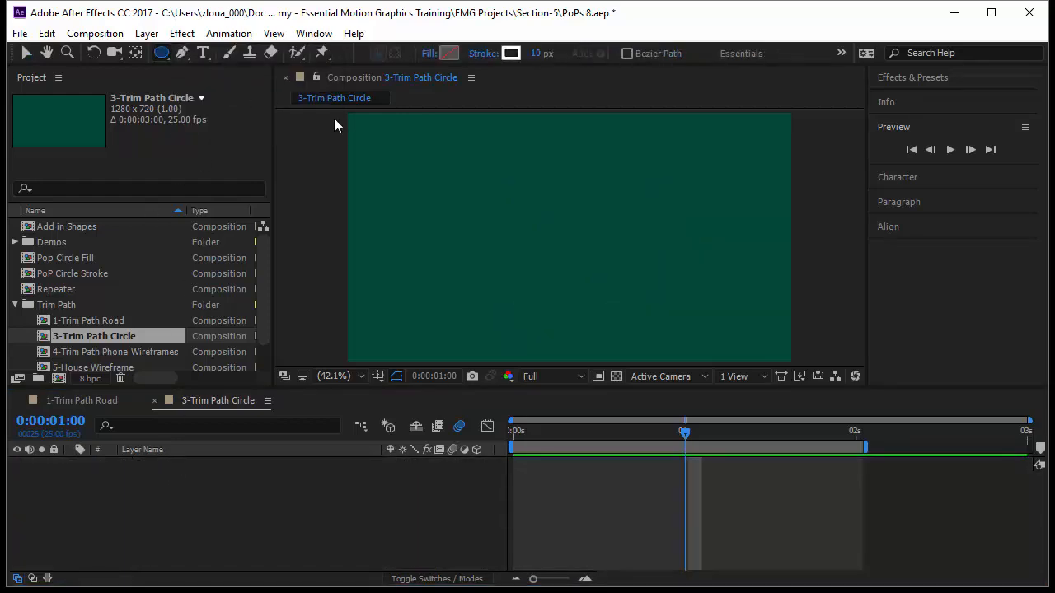
left_click(476, 184)
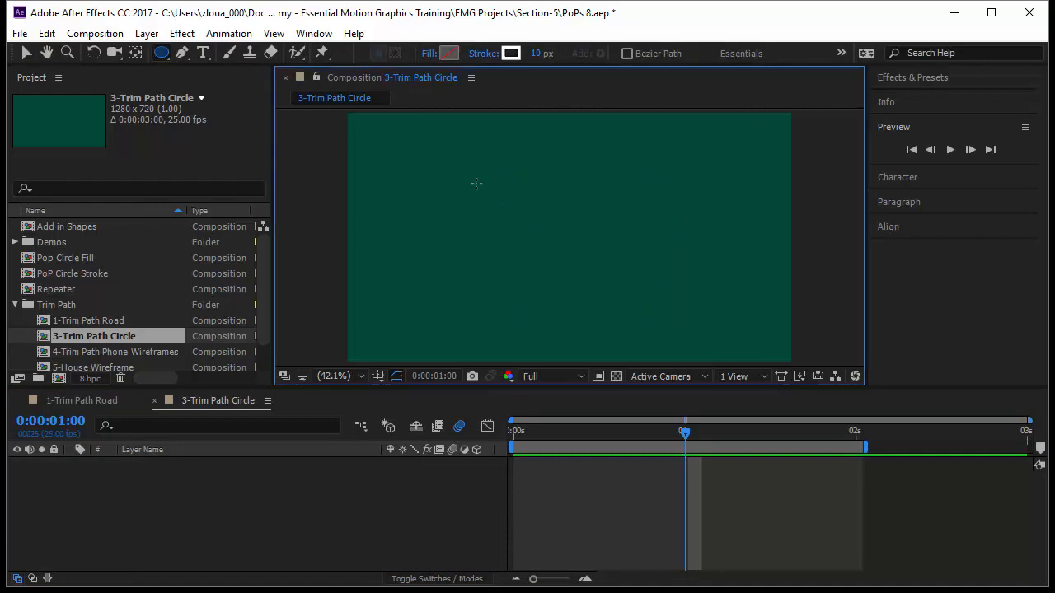
mouse_move(476, 183)
left_mouse_down()
mouse_move(576, 293)
mouse_move(624, 304)
left_mouse_up()
key("space")
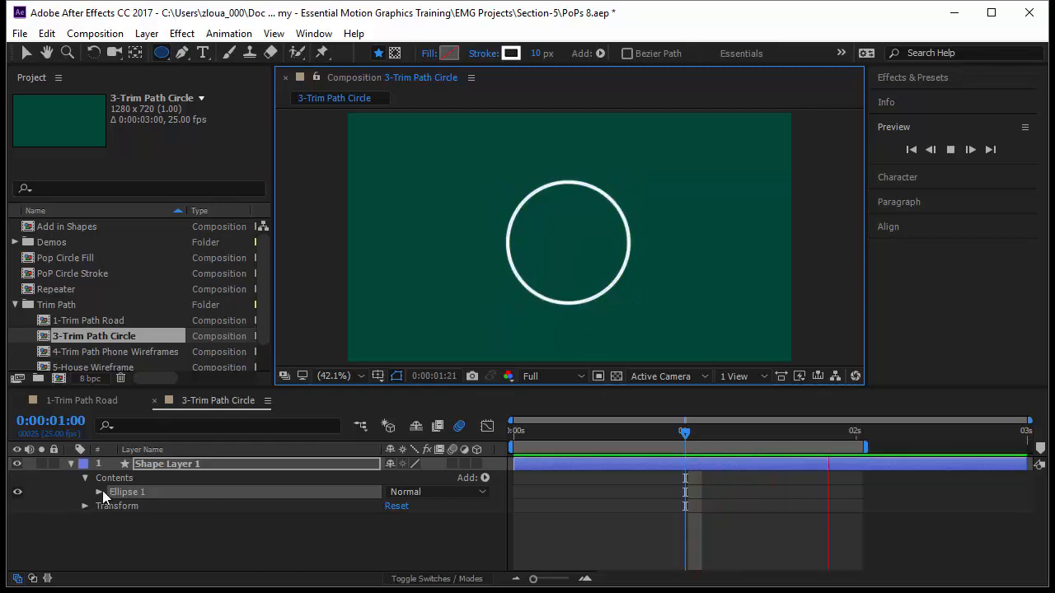
Step: Set the Position in Ellipse 1's own transform to 0, 0
left_click(99, 492)
left_click(113, 549)
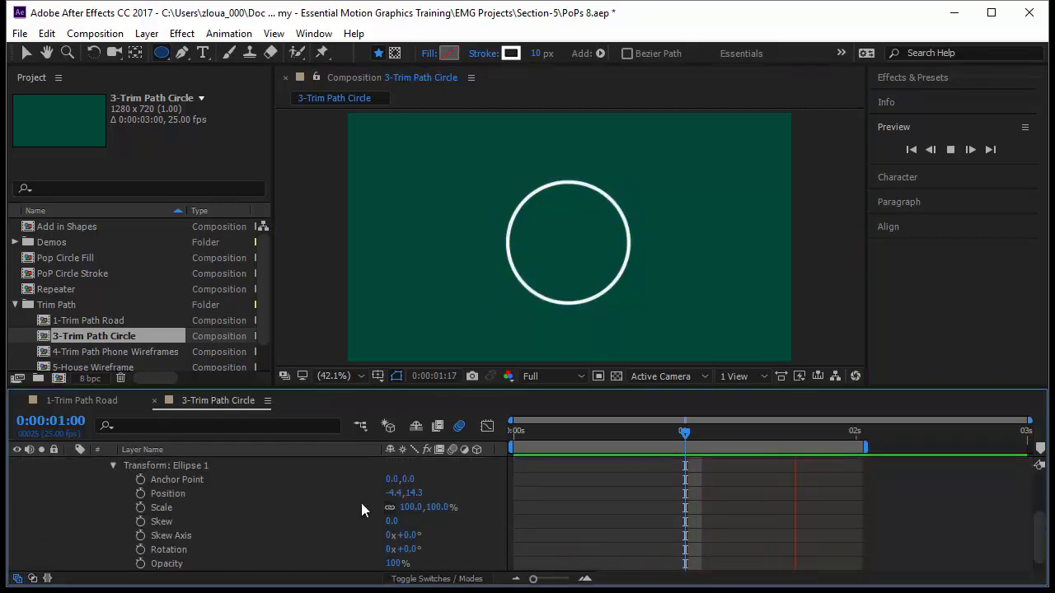
left_click(393, 493)
type("0")
key("Tab")
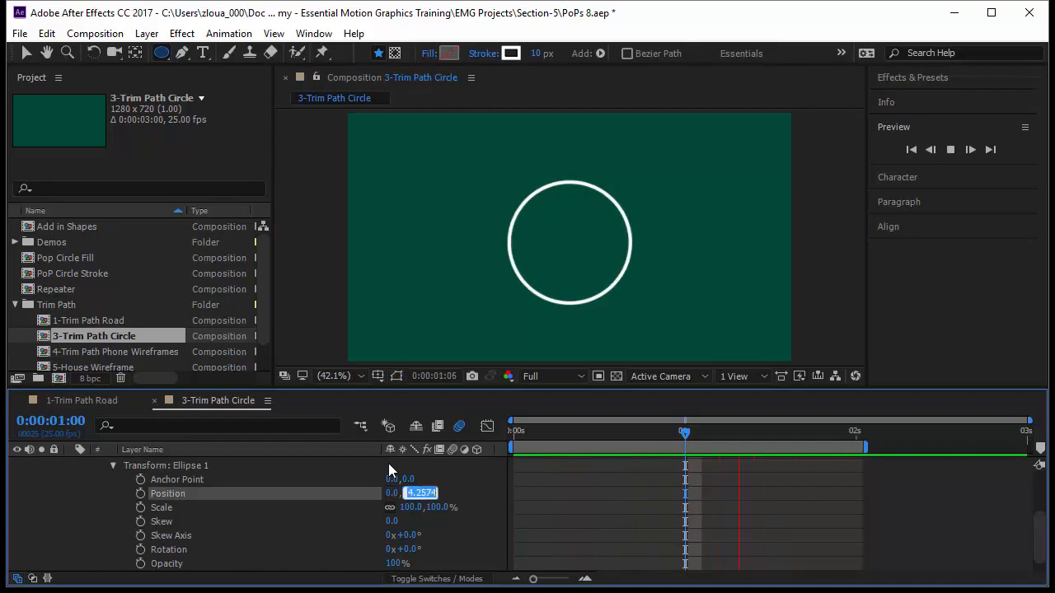
type("0")
key("Return")
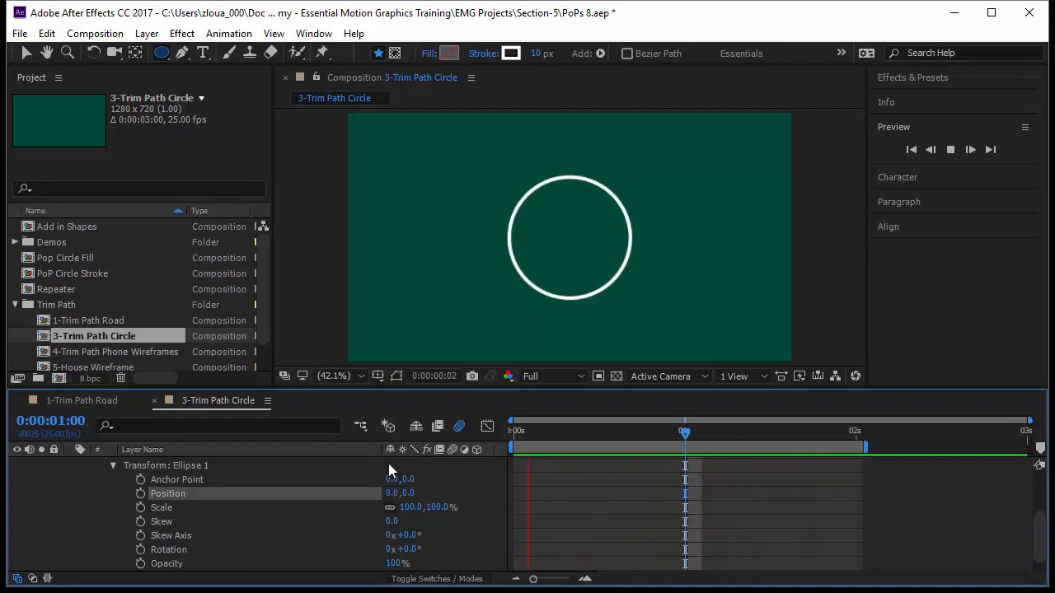
Step: Add Trim Paths to the shape layer's contents, expand its properties and make the timeline area taller
scroll(148, 529, "up", 3)
left_click(114, 547)
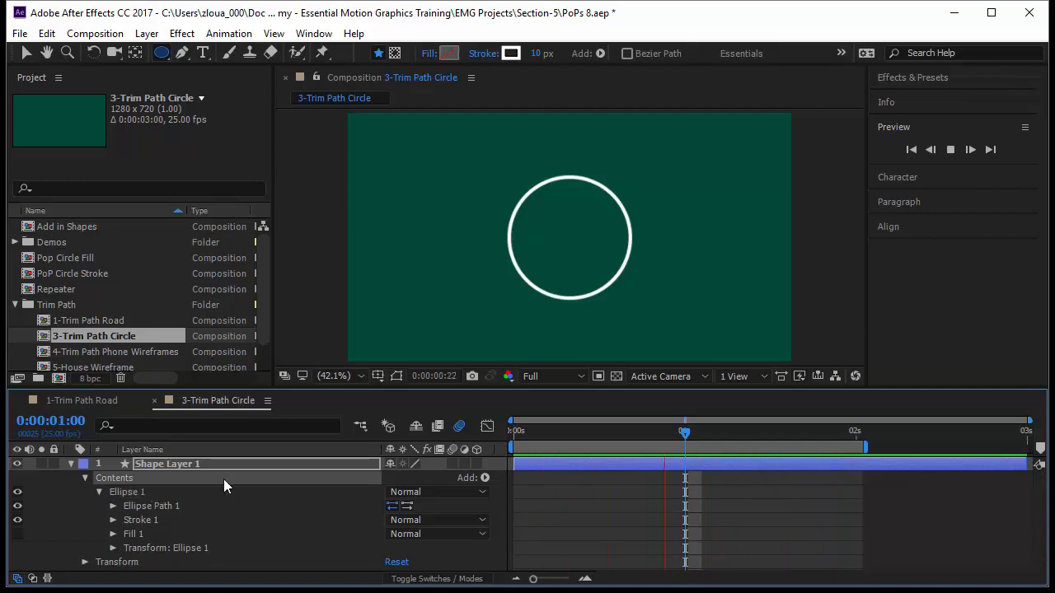
left_click(485, 478)
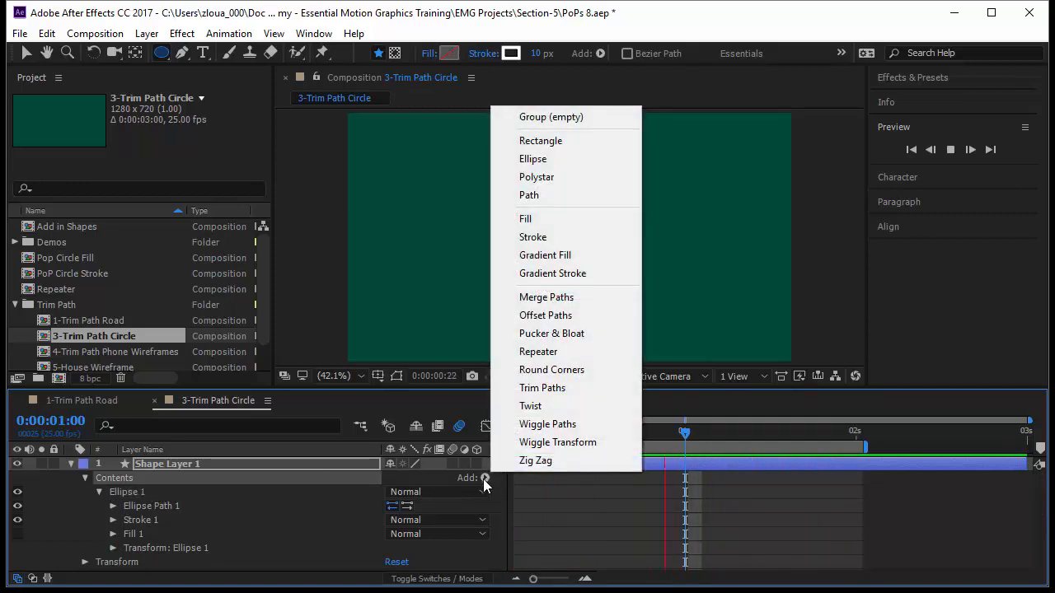
left_click(569, 389)
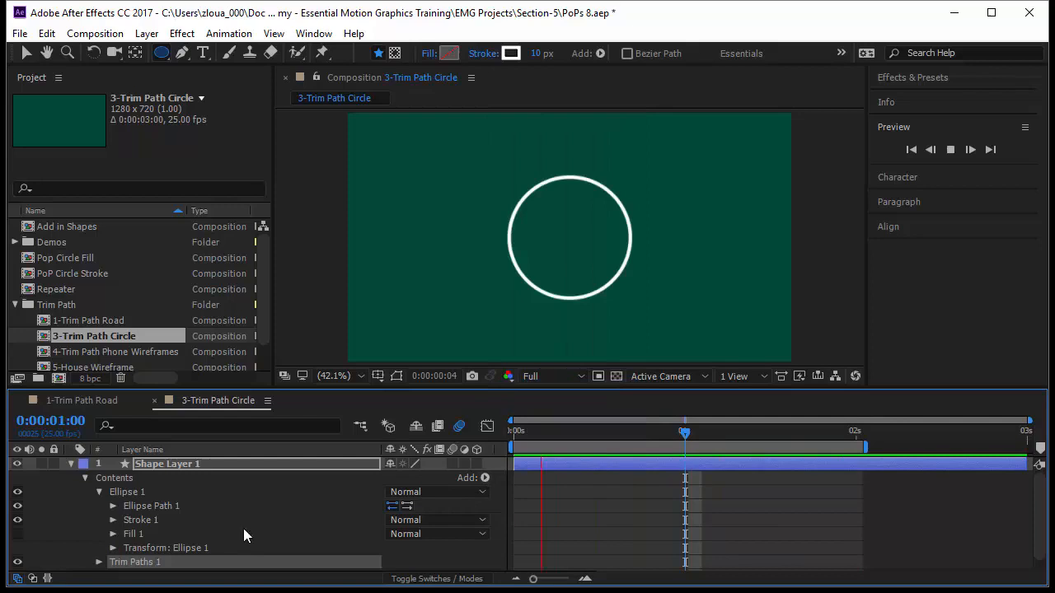
left_click(99, 562)
left_click_drag(174, 388, 177, 331)
Step: Keyframe the Trim Paths End from 0% at 0 seconds to 100% at 1 second and preview the animation
mouse_move(393, 507)
left_mouse_down()
mouse_move(475, 508)
mouse_move(394, 520)
mouse_move(514, 522)
mouse_move(326, 536)
left_mouse_up()
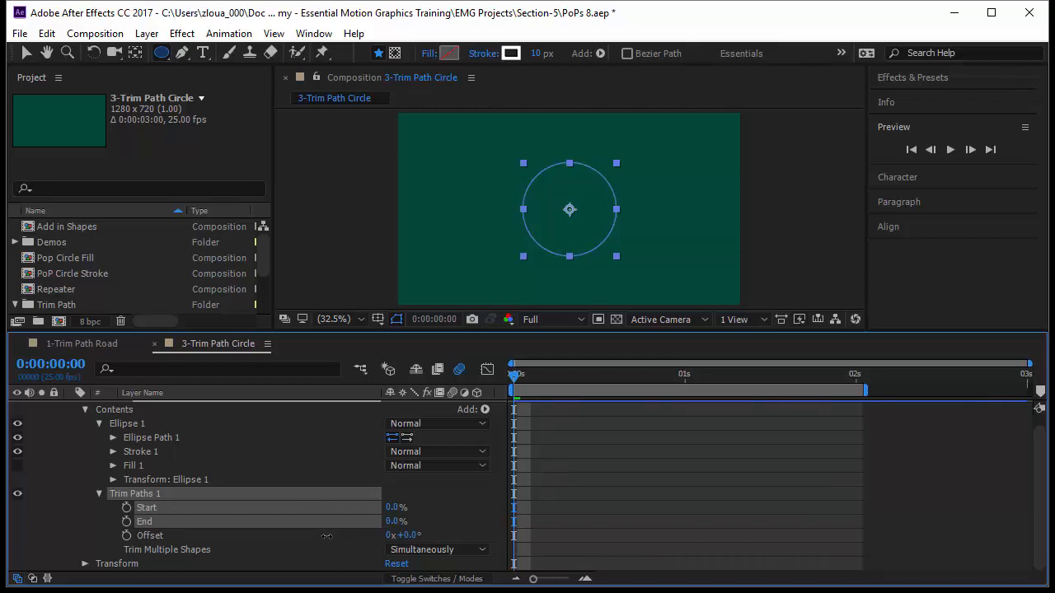
left_click(126, 523)
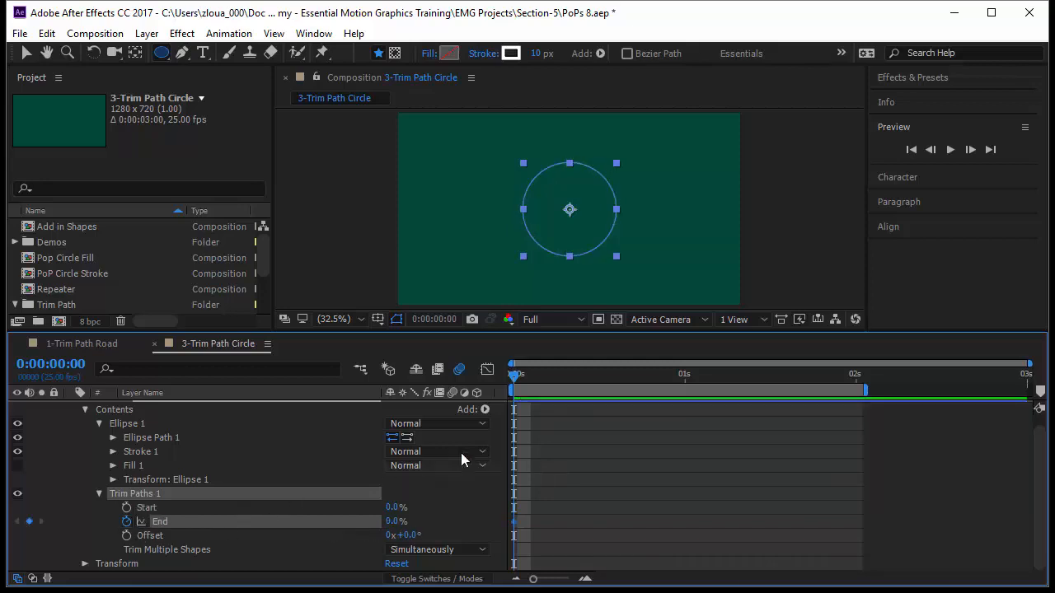
left_click_drag(515, 378, 682, 407)
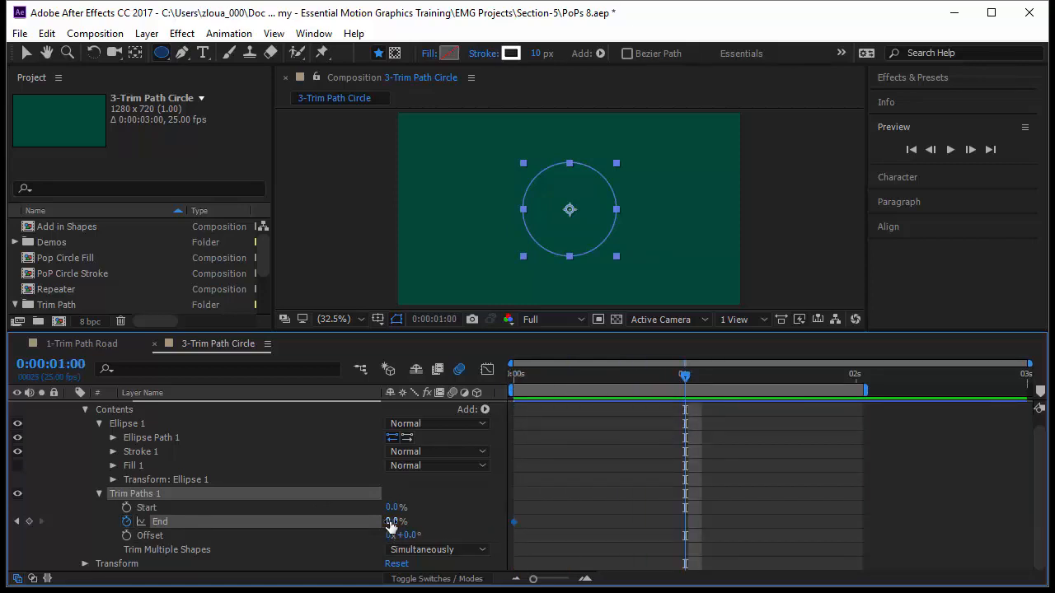
left_click_drag(387, 528, 569, 519)
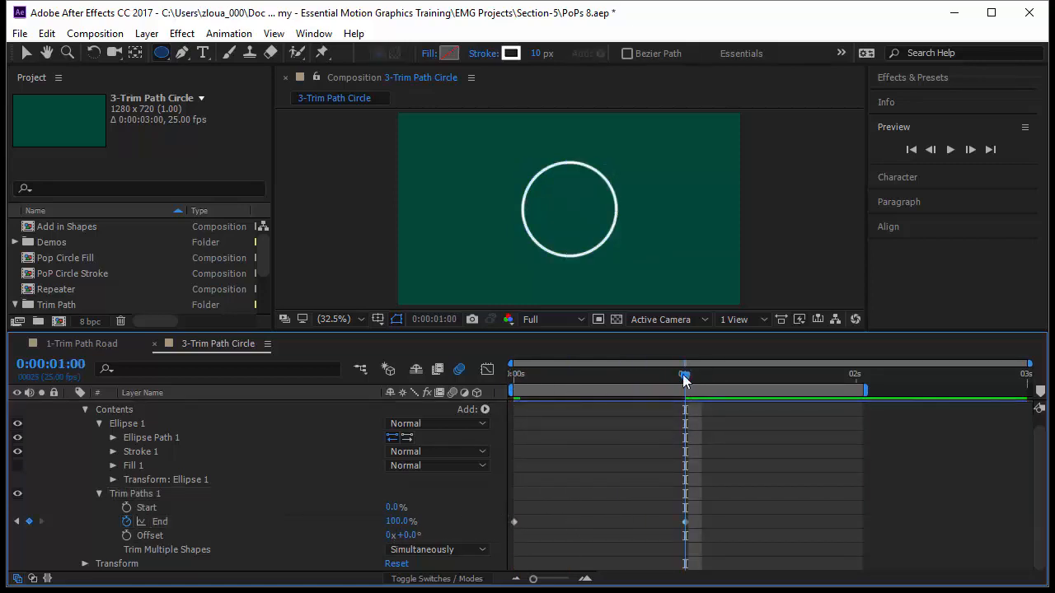
left_click_drag(683, 374, 492, 414)
key("space")
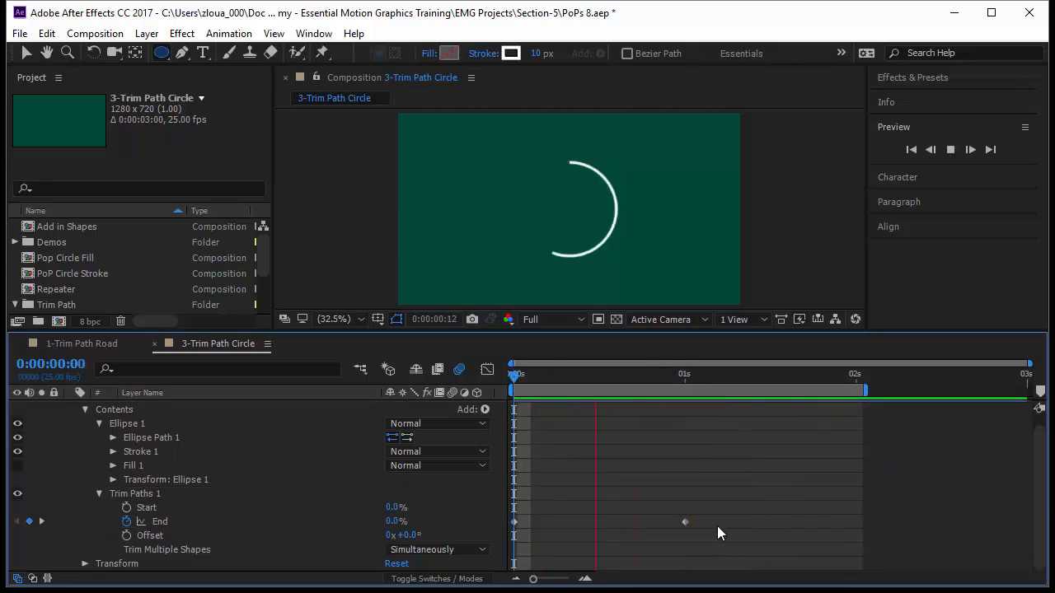
Step: Go to frame 11 and set the Line Cap of Ellipse 1's stroke to Round Cap
left_click(515, 377)
mouse_move(514, 377)
left_mouse_down()
mouse_move(574, 394)
mouse_move(588, 365)
left_mouse_up()
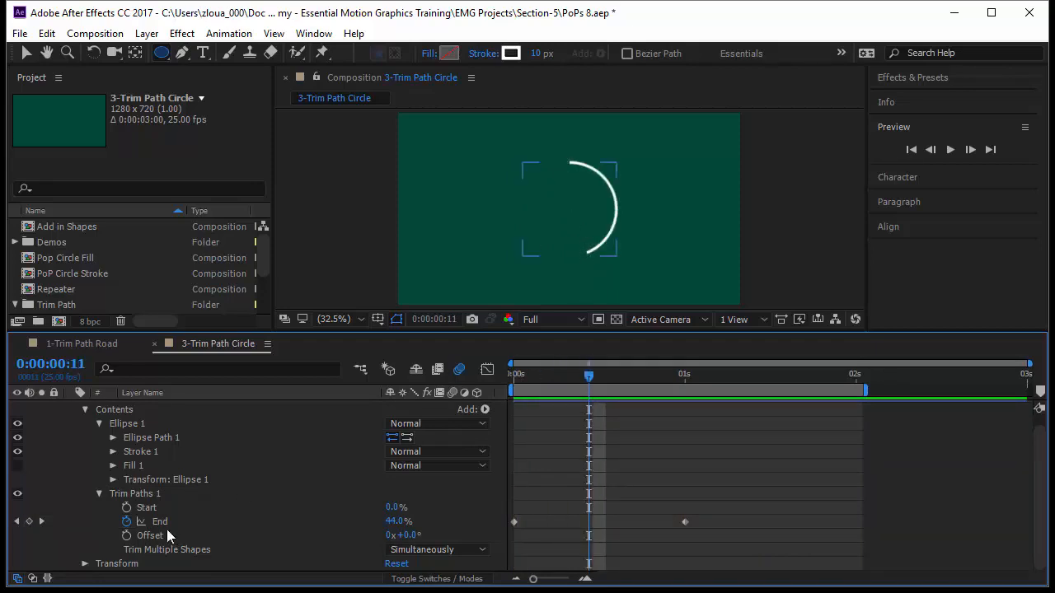
left_click(114, 452)
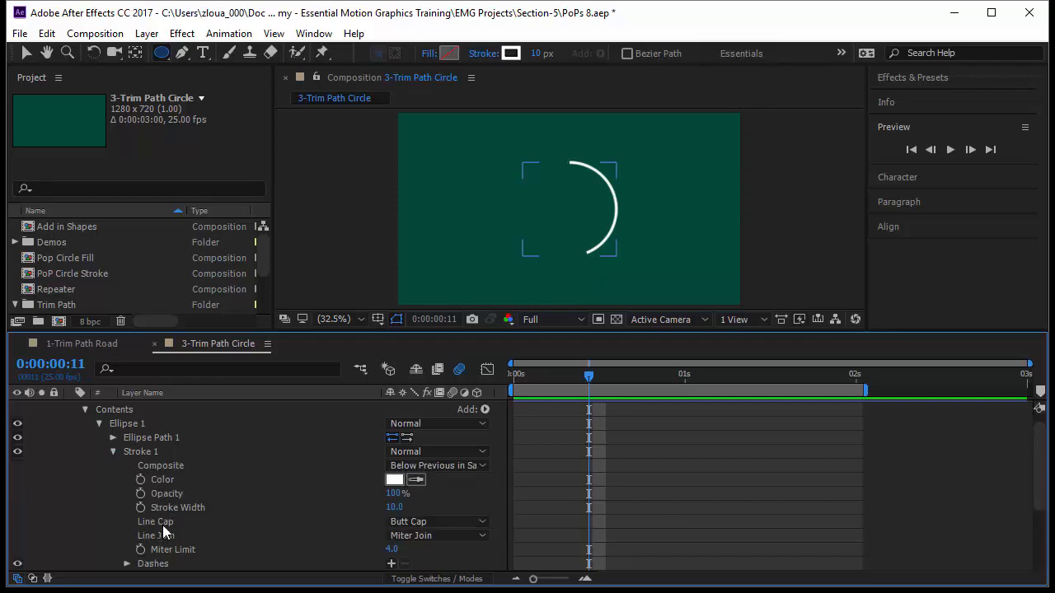
left_click(405, 521)
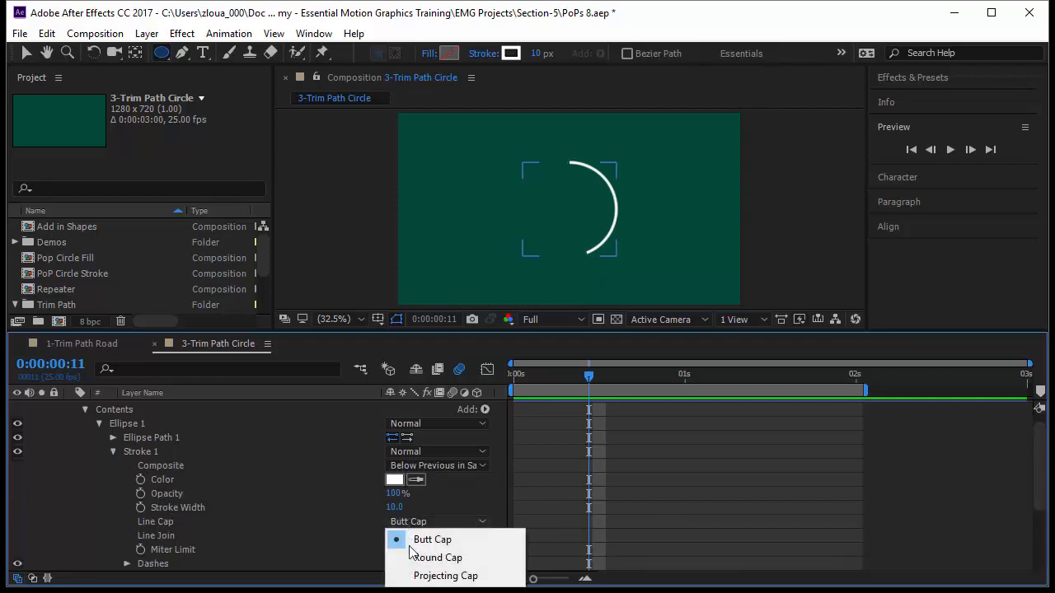
left_click(424, 560)
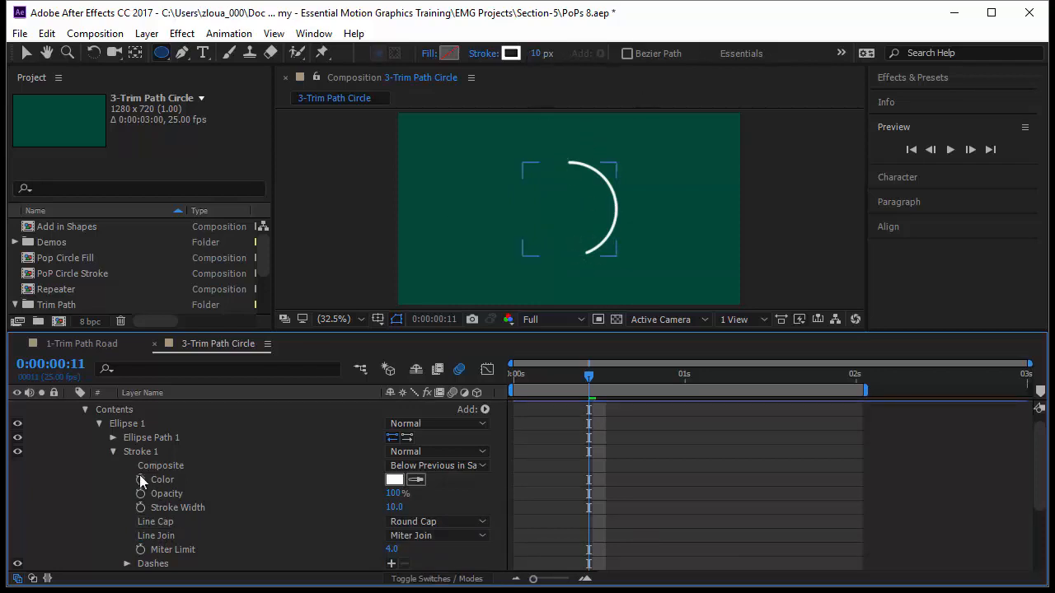
Step: Set the circle's stroke width to 30 px and deselect the layer
scroll(158, 456, "up", 1)
left_click(190, 405)
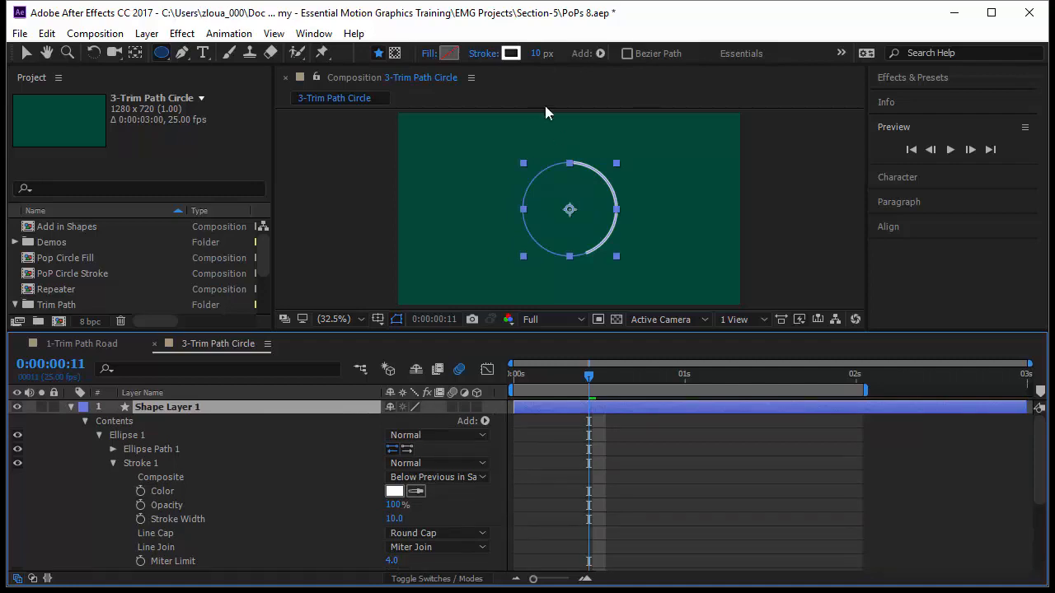
left_click_drag(540, 53, 561, 55)
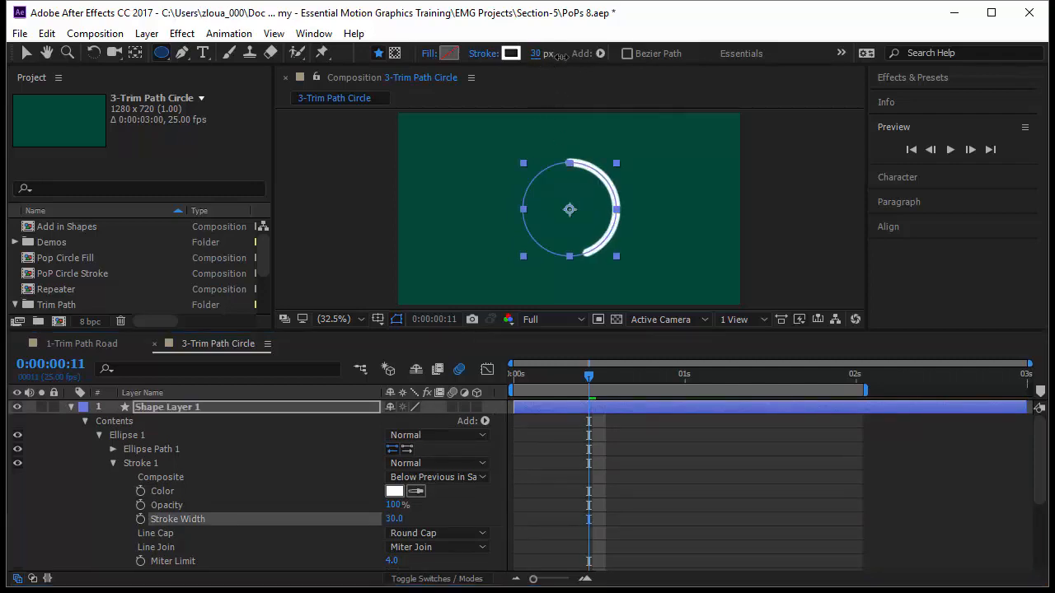
left_click(717, 520)
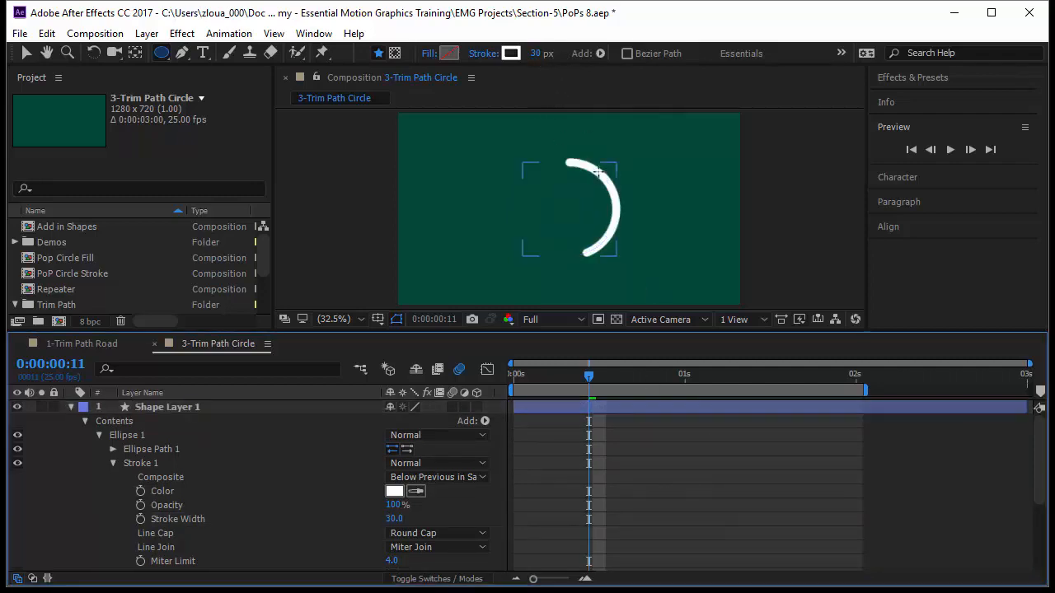
Step: Collapse the expanded Stroke, Trim Paths and Ellipse properties, and move Trim Paths 1 inside the Ellipse 1 group
left_click(113, 463)
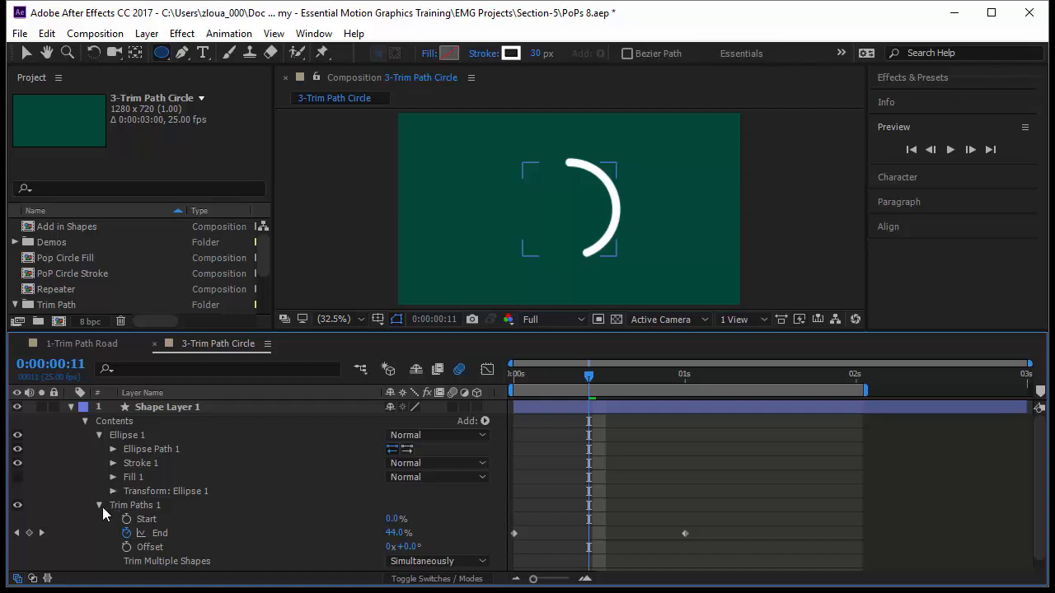
left_click(99, 506)
left_click(119, 505)
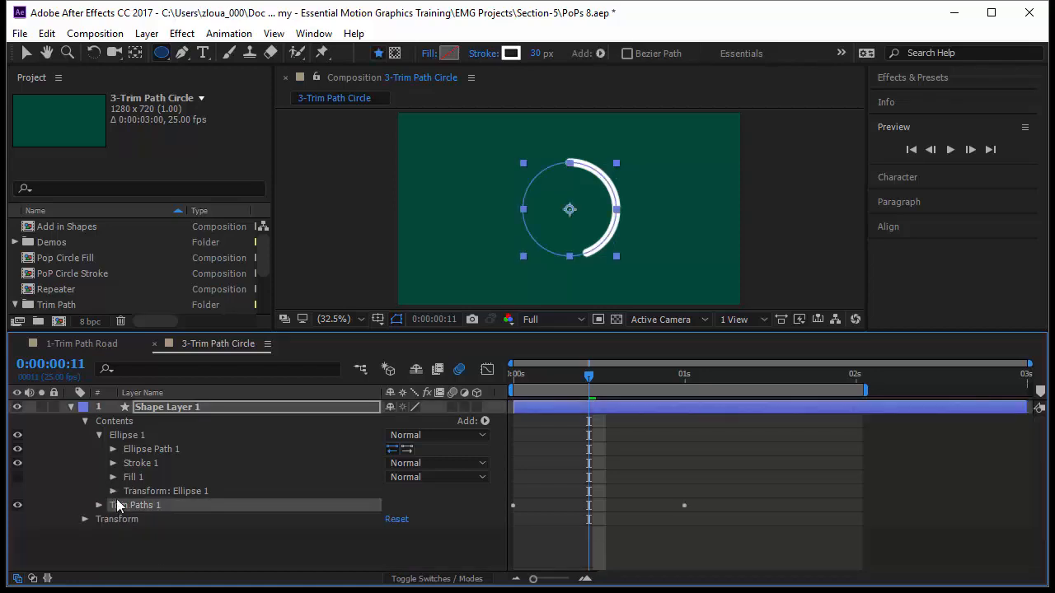
left_click(98, 434)
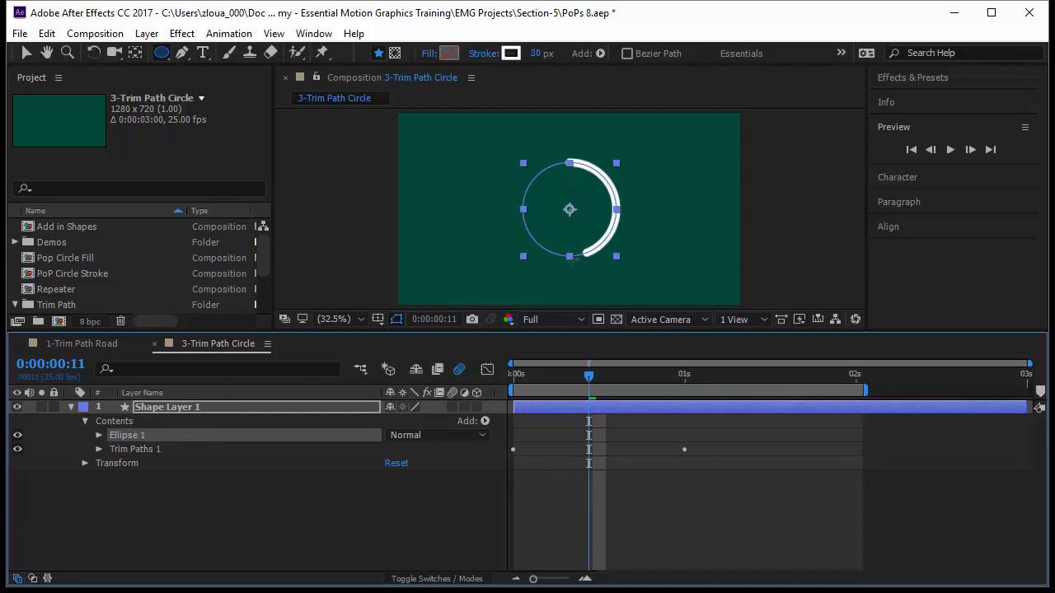
left_click(147, 452)
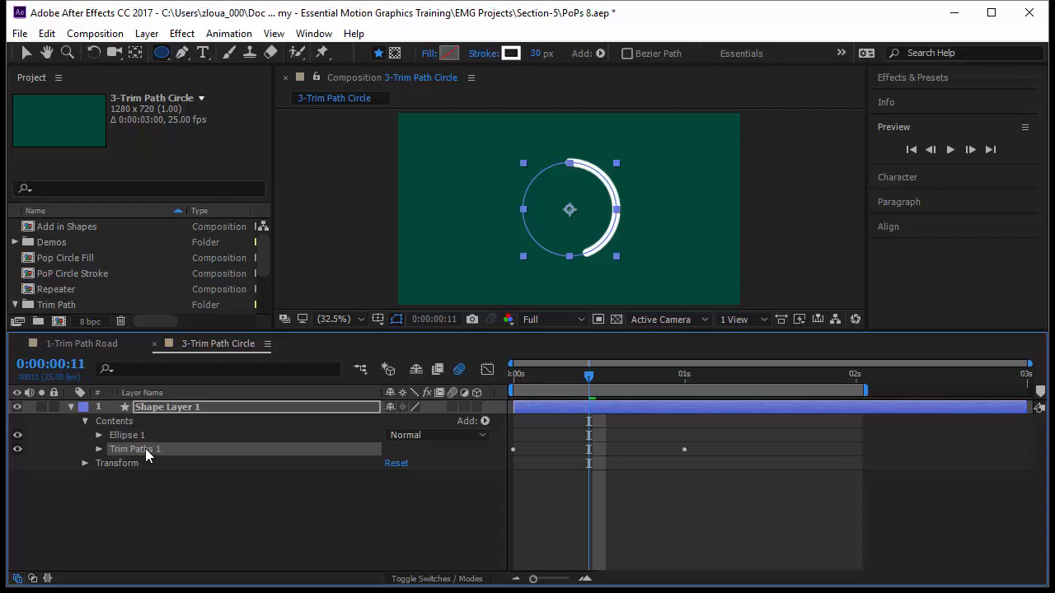
left_click_drag(151, 436, 152, 437)
Step: Duplicate the Ellipse 1 group and set the Trim Paths Offset of the copy to 23°
left_click(152, 435)
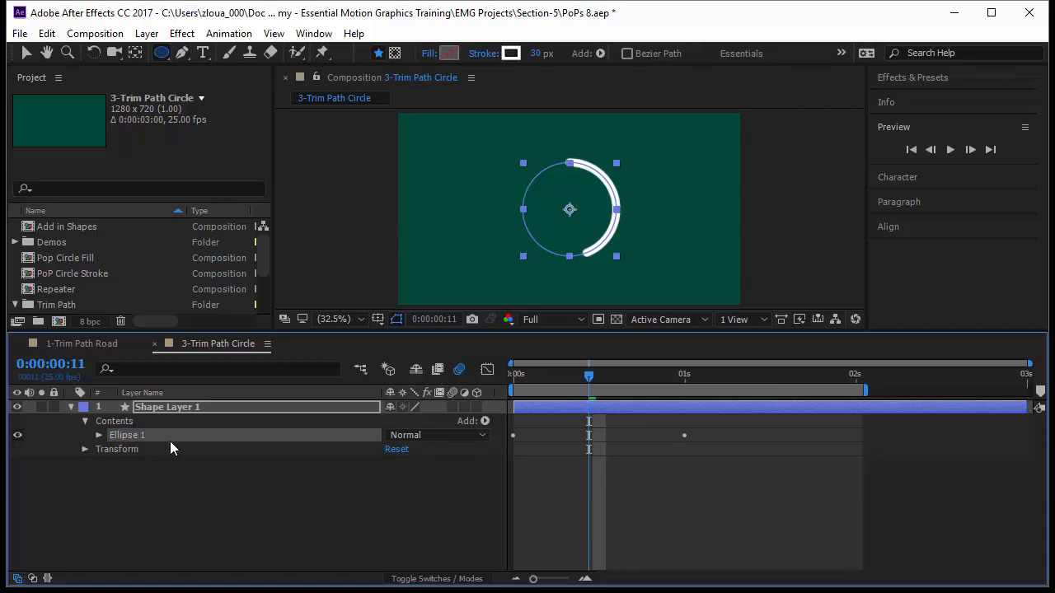
key("ctrl+d")
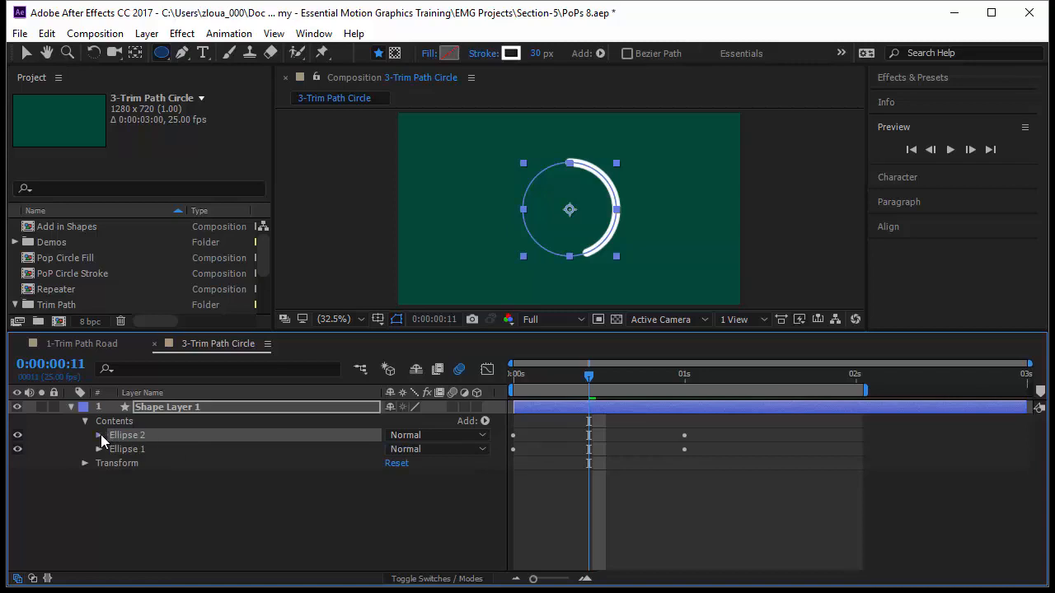
left_click(100, 436)
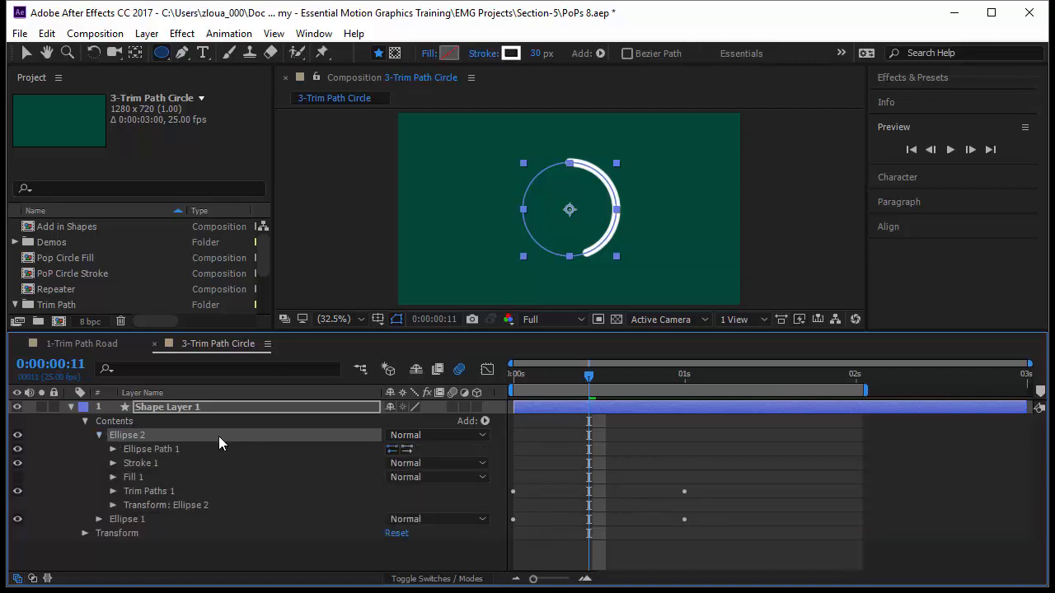
left_click(113, 491)
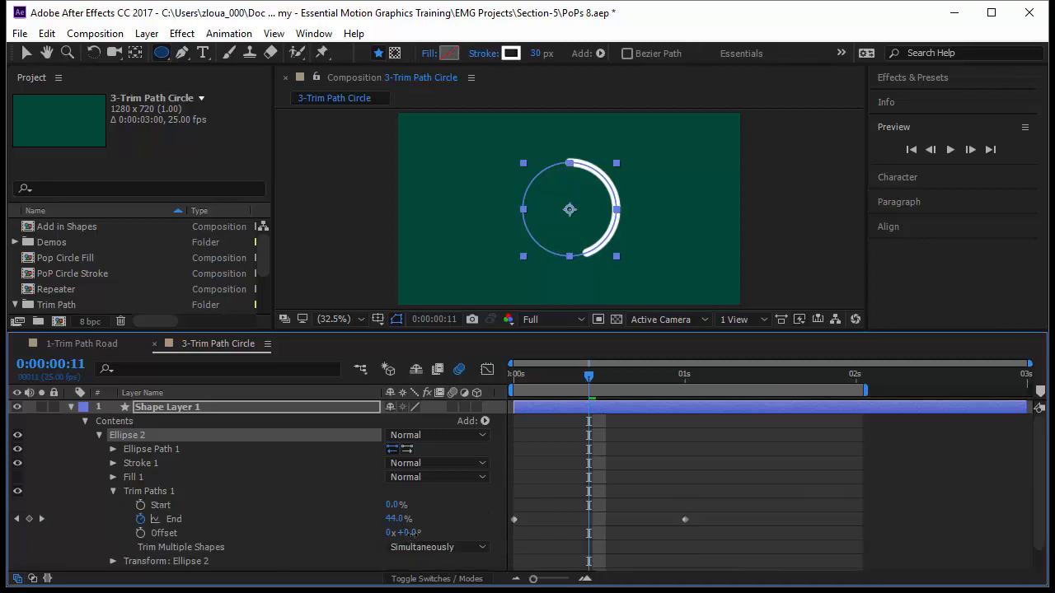
left_click_drag(408, 533, 428, 535)
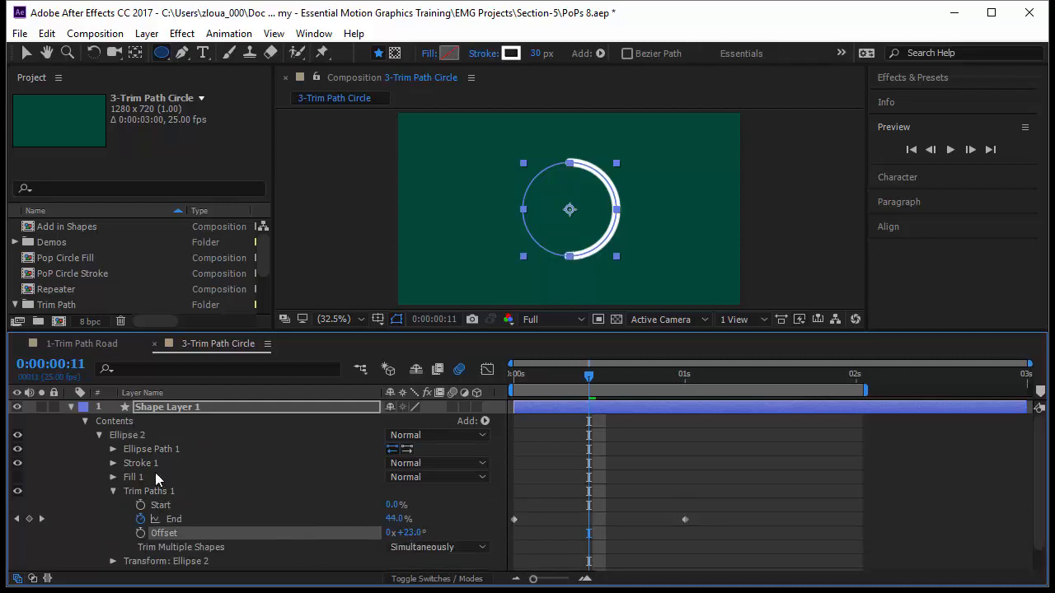
Step: Reduce Ellipse 2's path Size to 257.3, 257.3 and preview the animation from the start
left_click(114, 450)
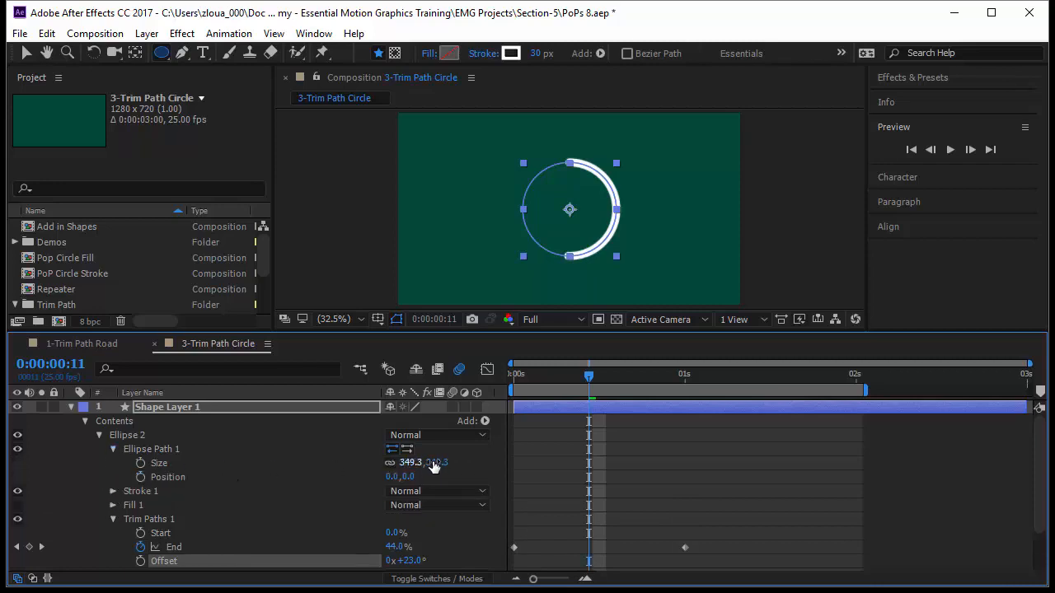
left_click_drag(412, 463, 384, 485)
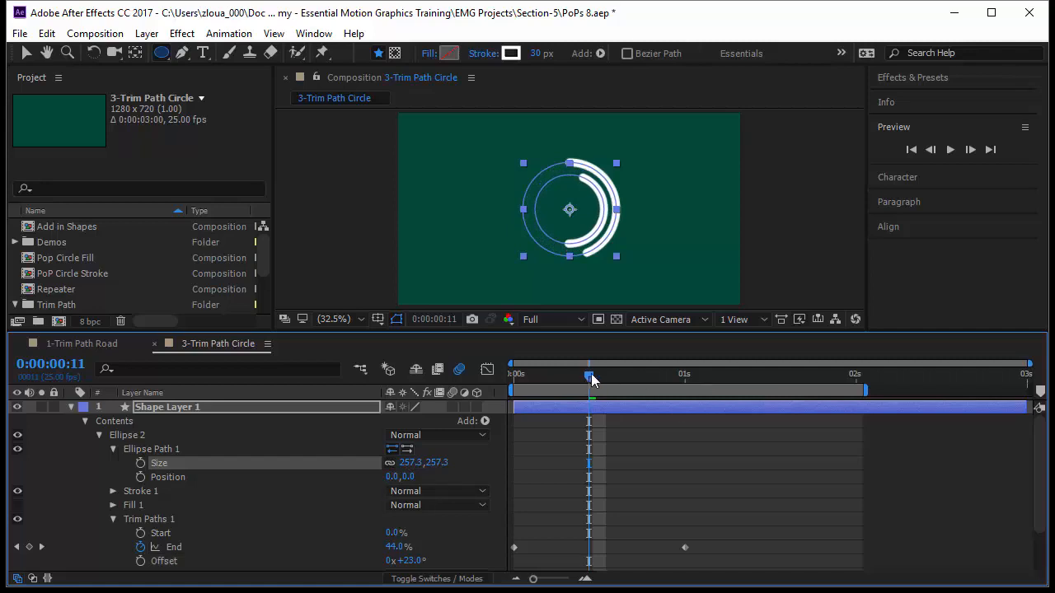
key("Home")
left_click(790, 511)
key("space")
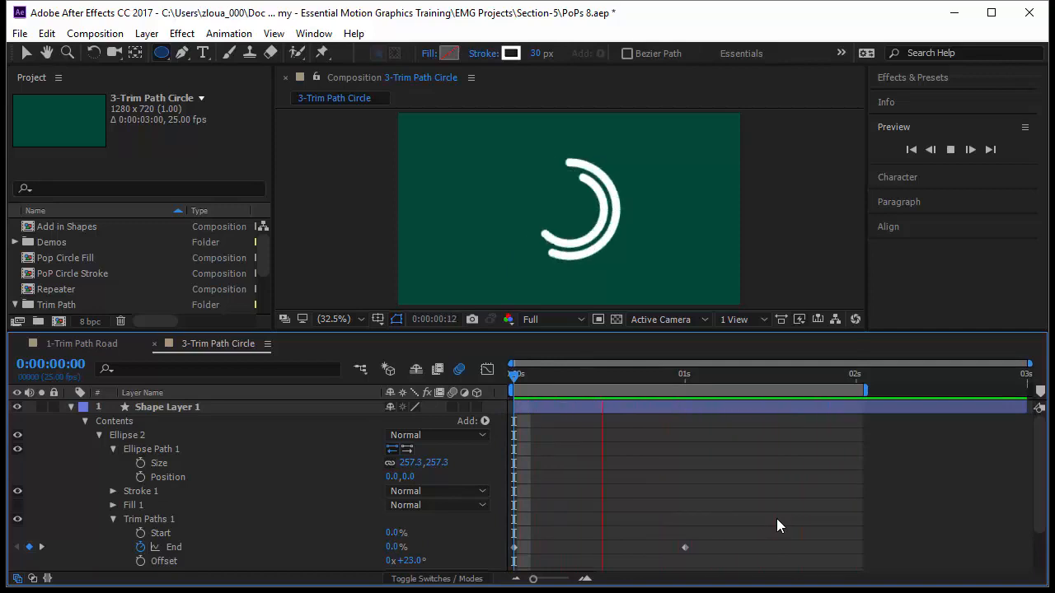
Step: Keyframe Ellipse 2's Trim Paths Start from 0% at 0 seconds to 100% at 1 second and preview the animation
key("space")
left_click(161, 534)
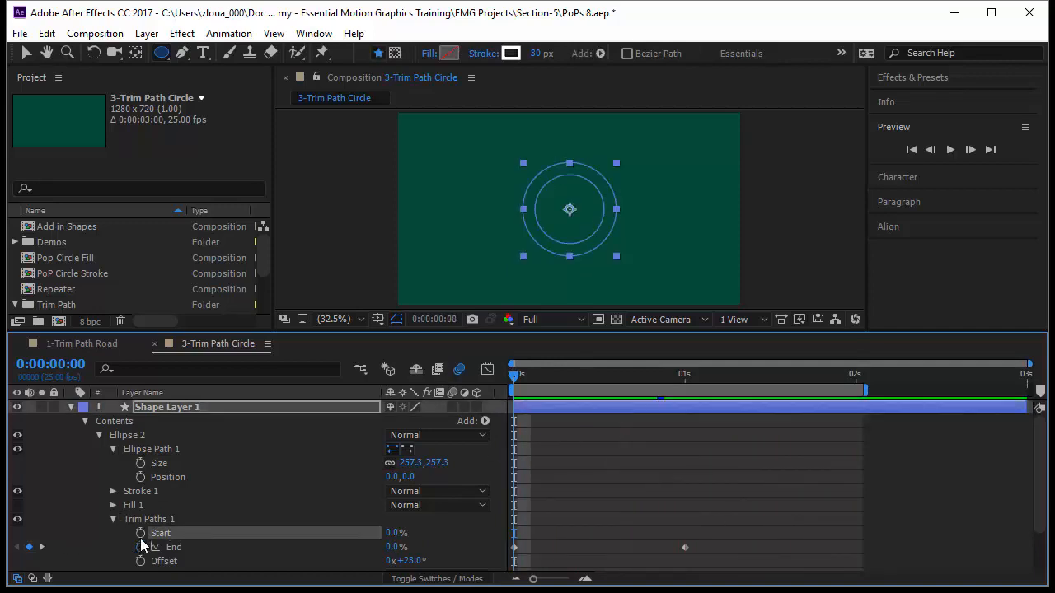
left_click(141, 534)
left_click_drag(515, 378, 685, 428)
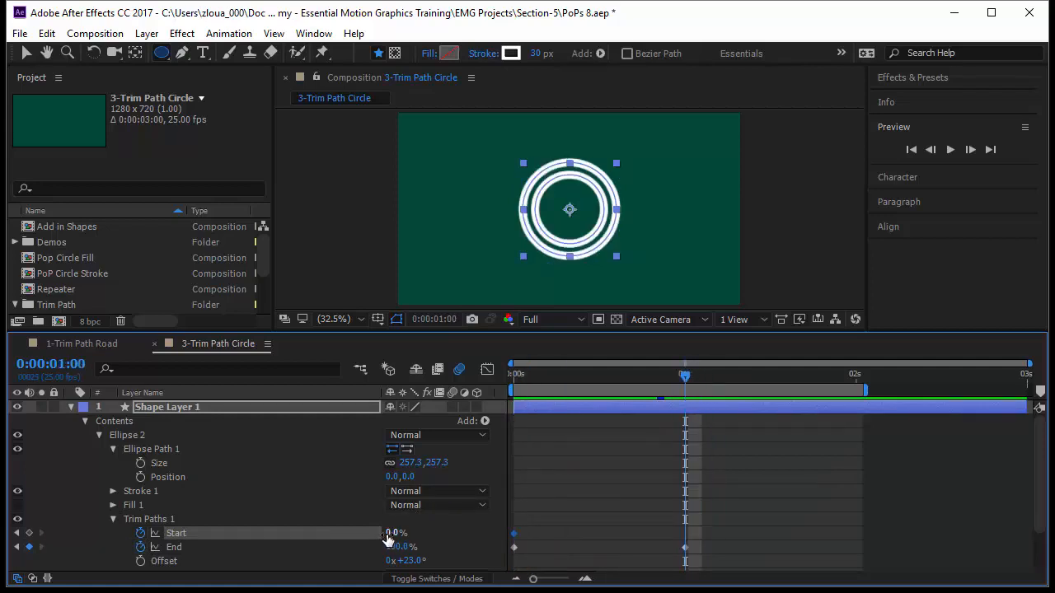
left_click_drag(387, 537, 511, 531)
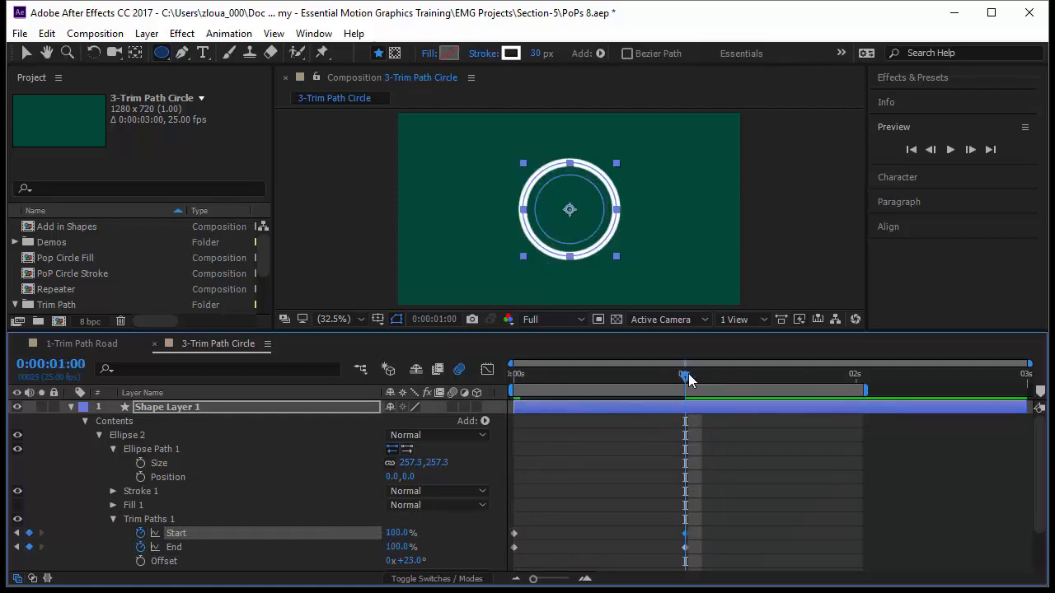
key("space")
key("space")
Step: Stagger Ellipse 2's End keyframes about 3 frames behind its Start keyframes and shift both pairs about 5 frames along the timeline
left_click_drag(716, 558, 555, 548)
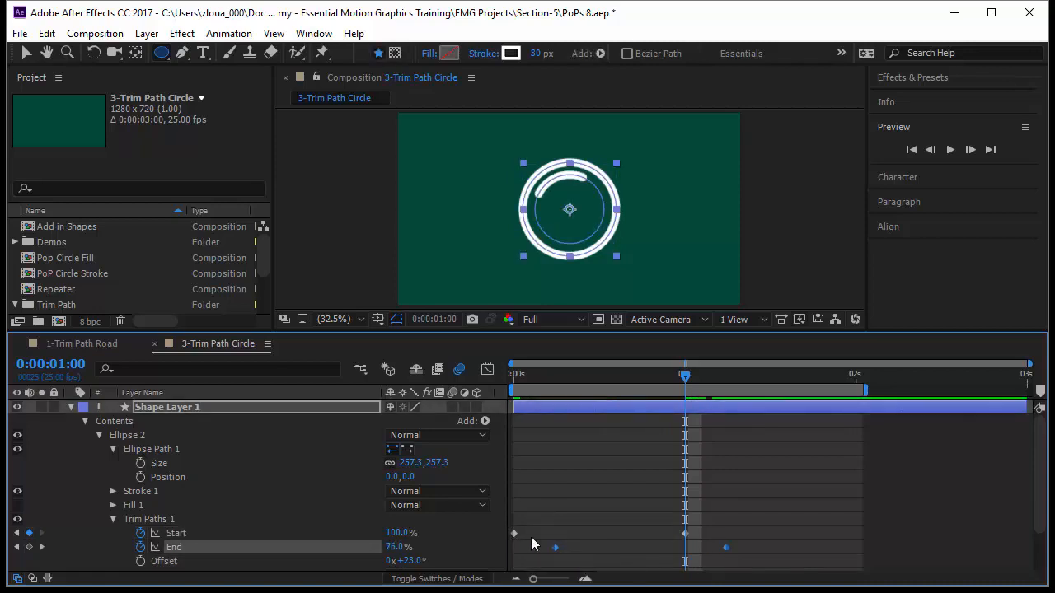
left_click_drag(685, 377, 484, 496)
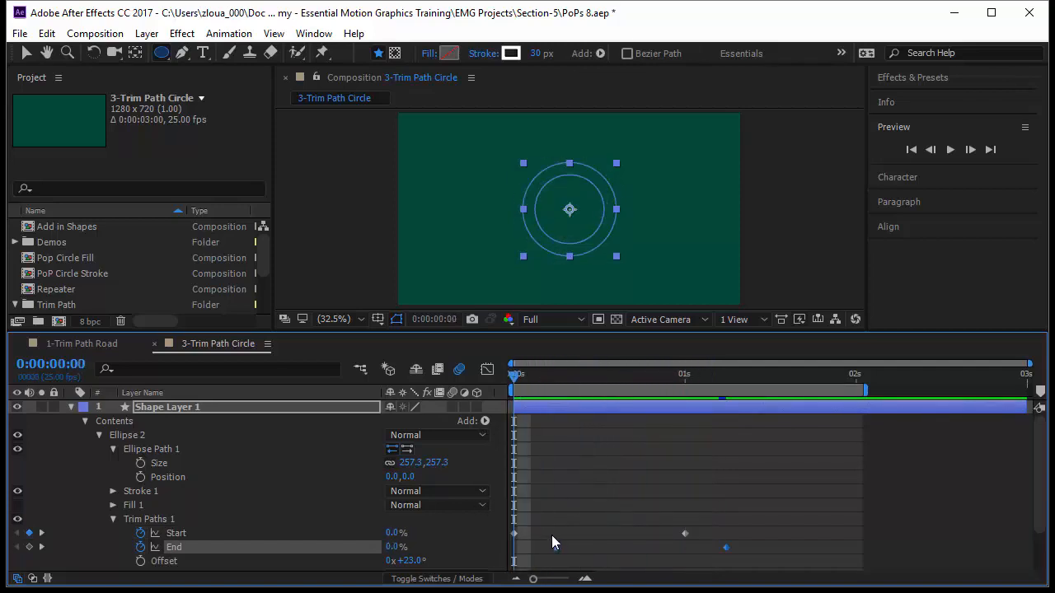
mouse_move(534, 529)
left_mouse_down()
mouse_move(754, 561)
mouse_move(534, 548)
left_mouse_up()
key("space")
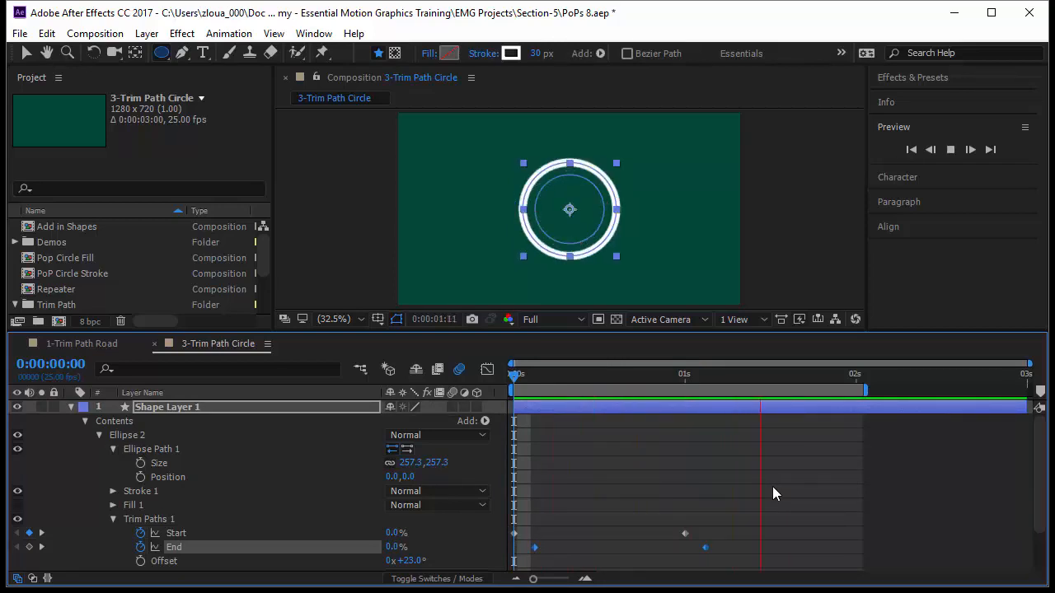
left_click_drag(748, 534, 569, 550)
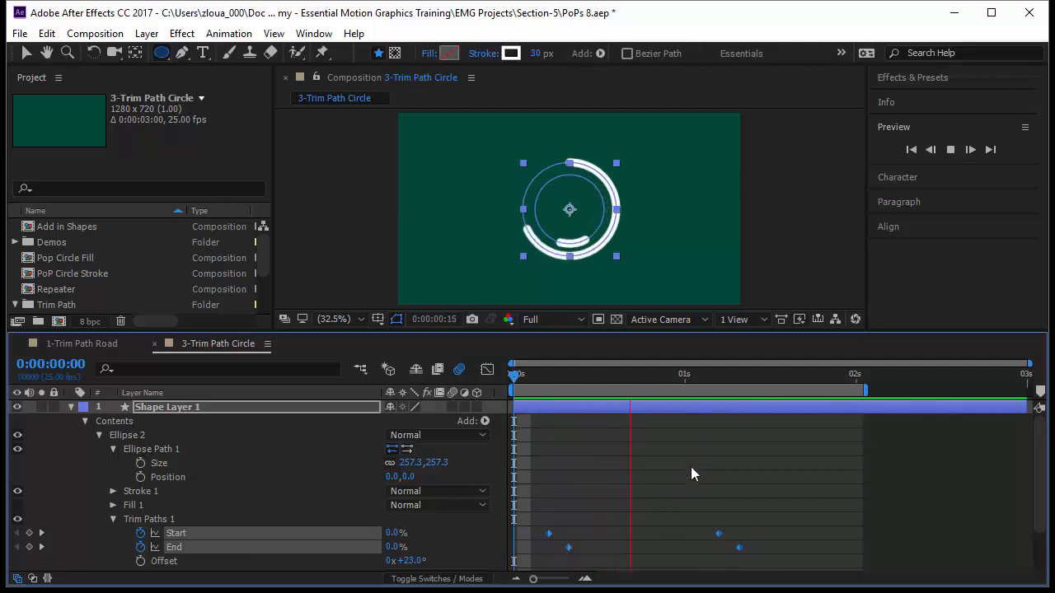
left_click(692, 468)
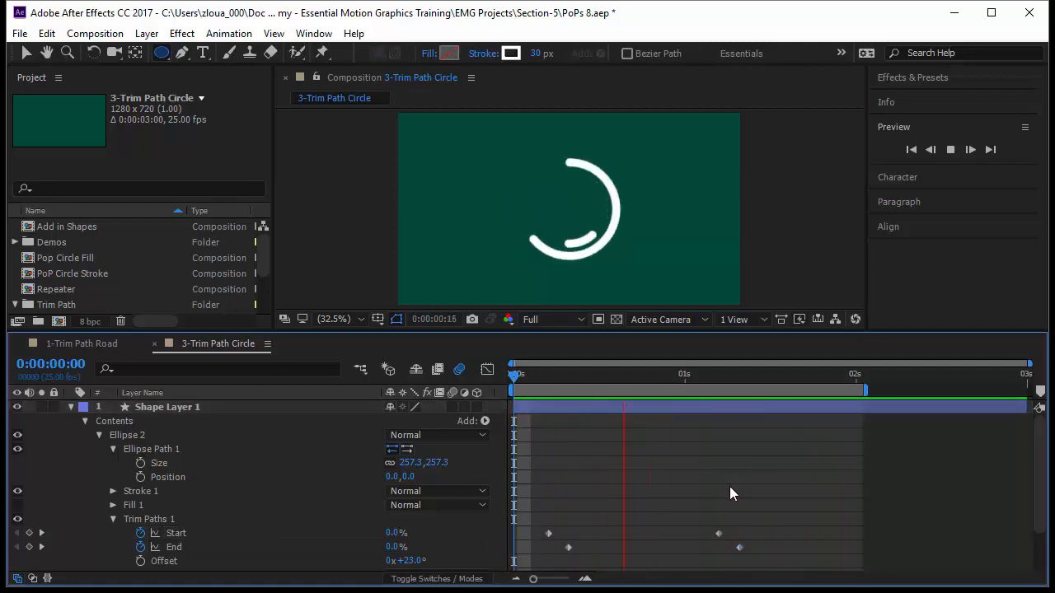
Step: Copy Ellipse 2's animated Trim Paths 1 and delete the existing Trim Paths 1 from the Ellipse 1 group
left_click(184, 519)
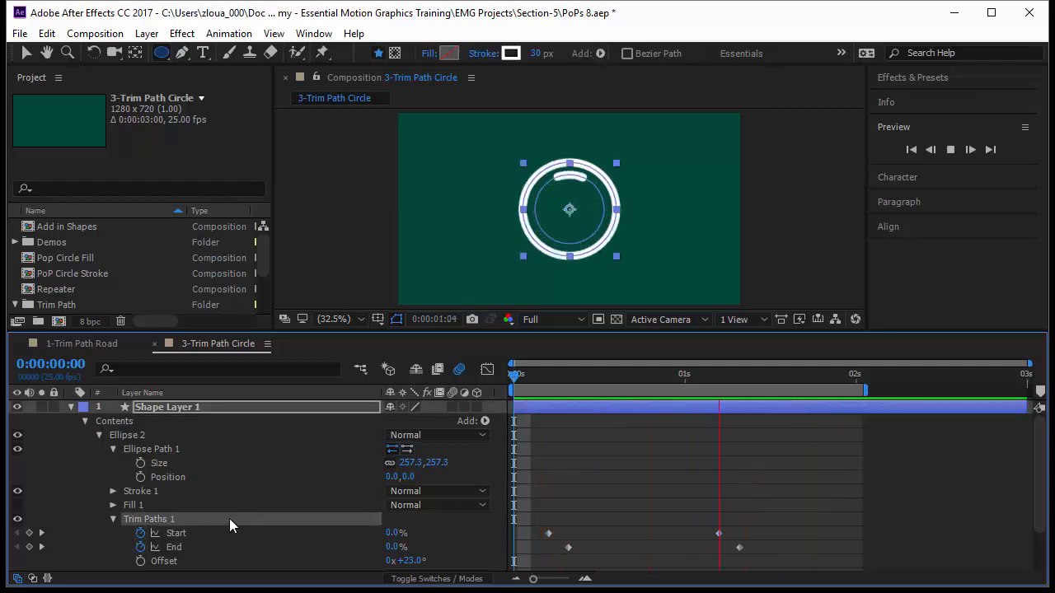
key("ctrl+c")
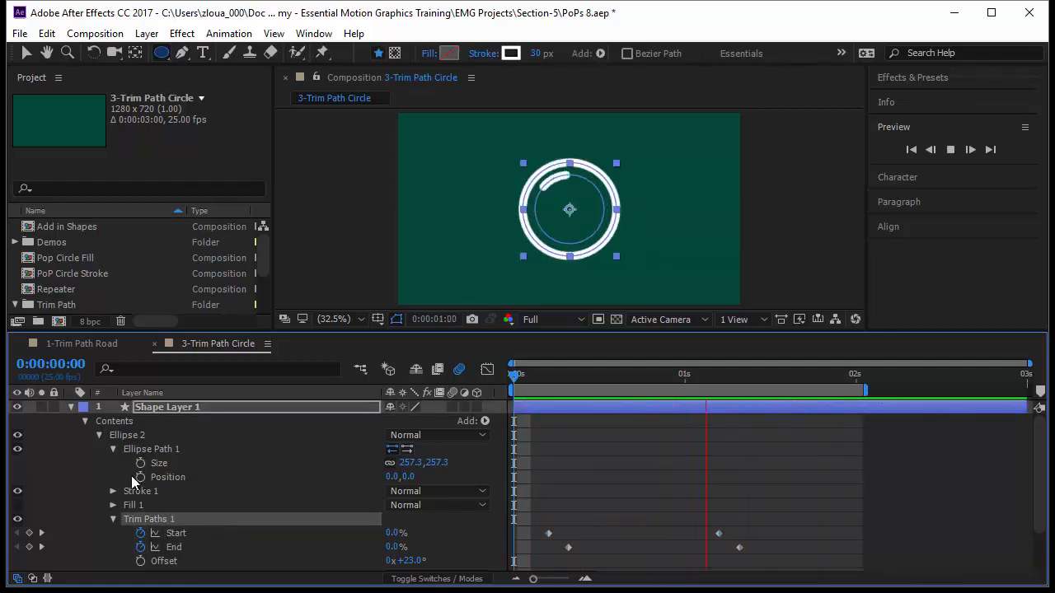
left_click(99, 434)
left_click(118, 452)
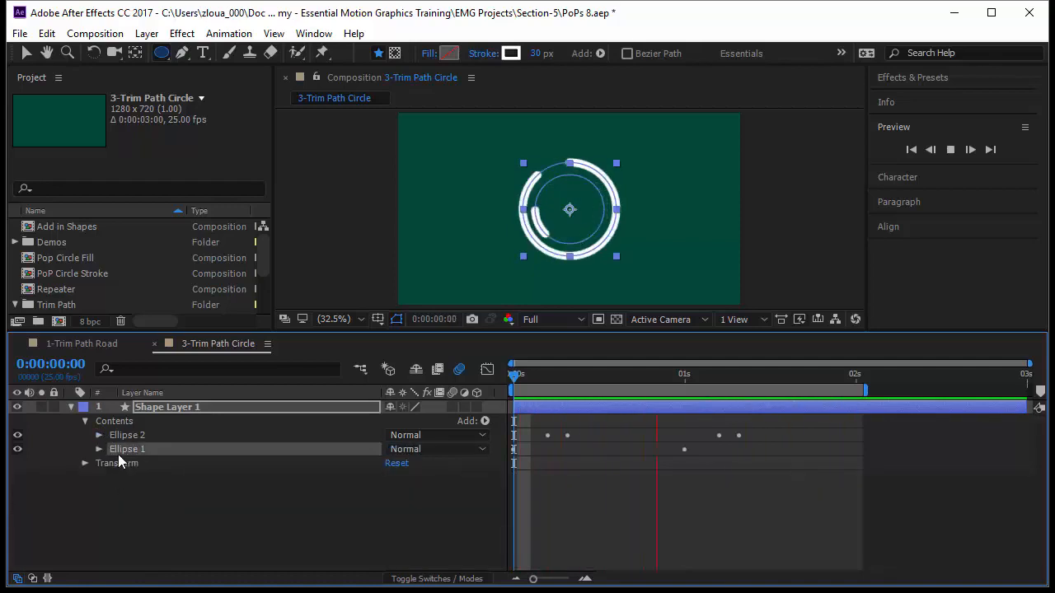
left_click(99, 449)
left_click(150, 505)
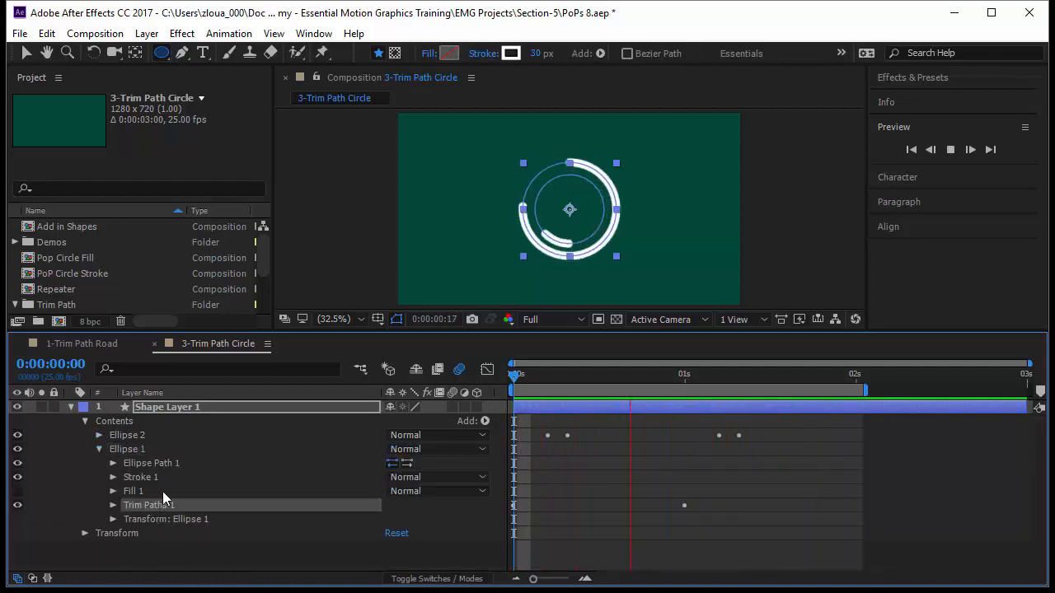
key("Delete")
Step: Paste the copied Trim Paths into the Ellipse 1 group and enable motion blur for Shape Layer 1
left_click(143, 450)
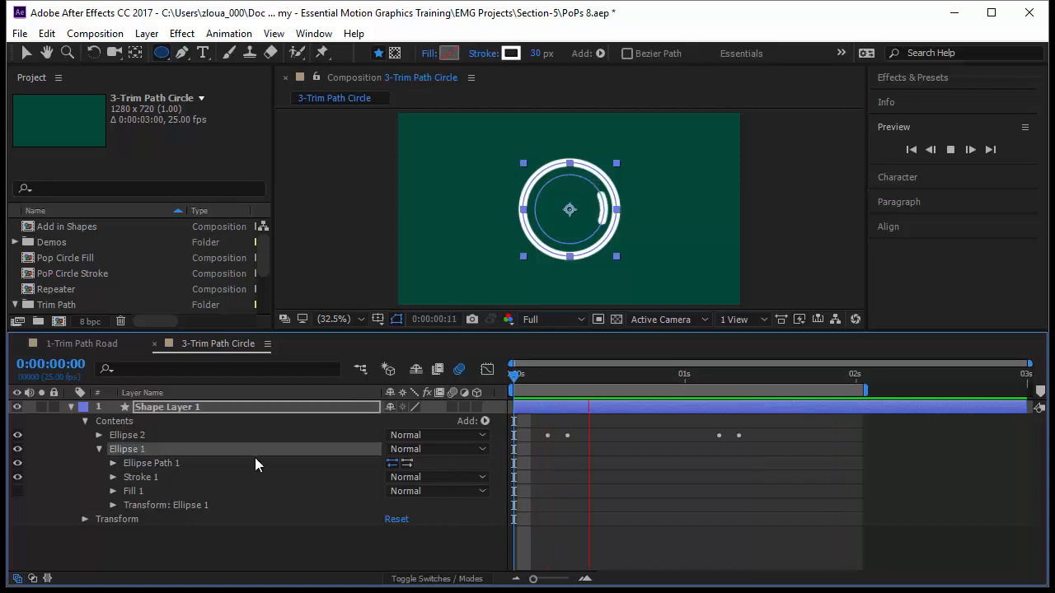
key("ctrl+z")
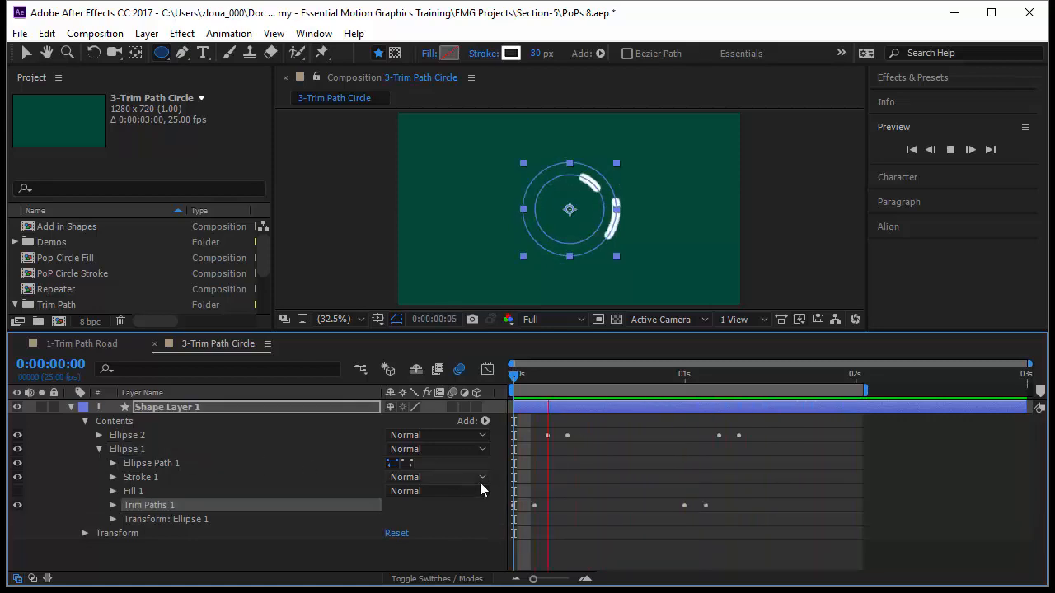
key("ctrl+v")
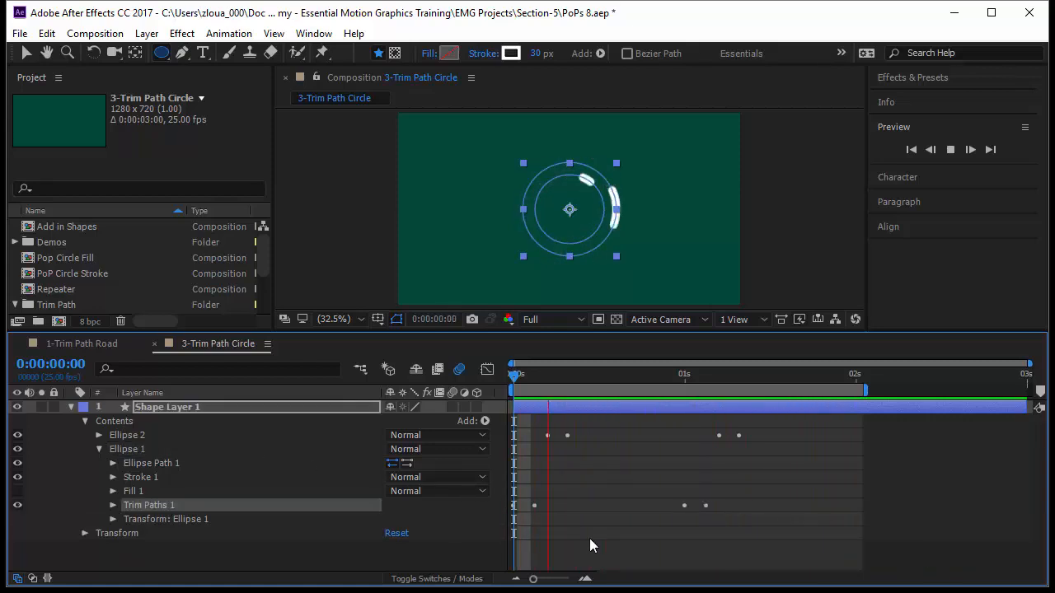
left_click(589, 538)
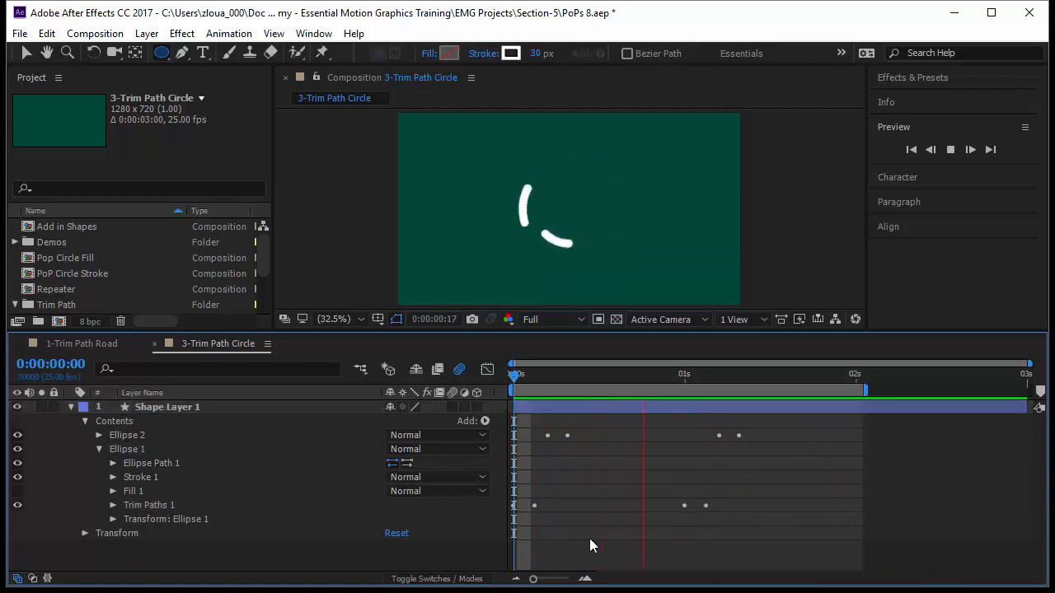
left_click(170, 508)
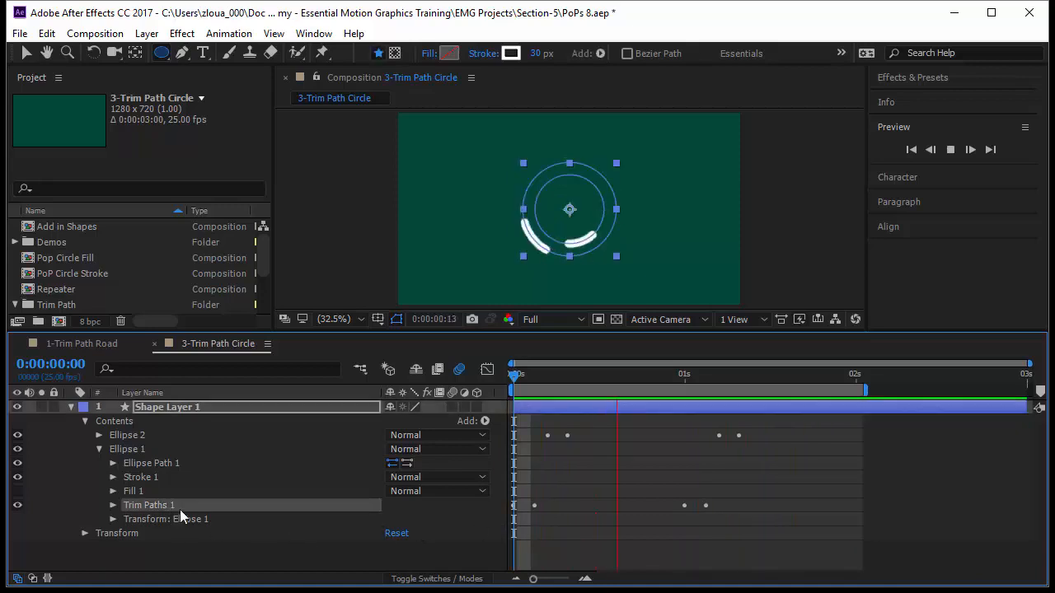
left_click(603, 531)
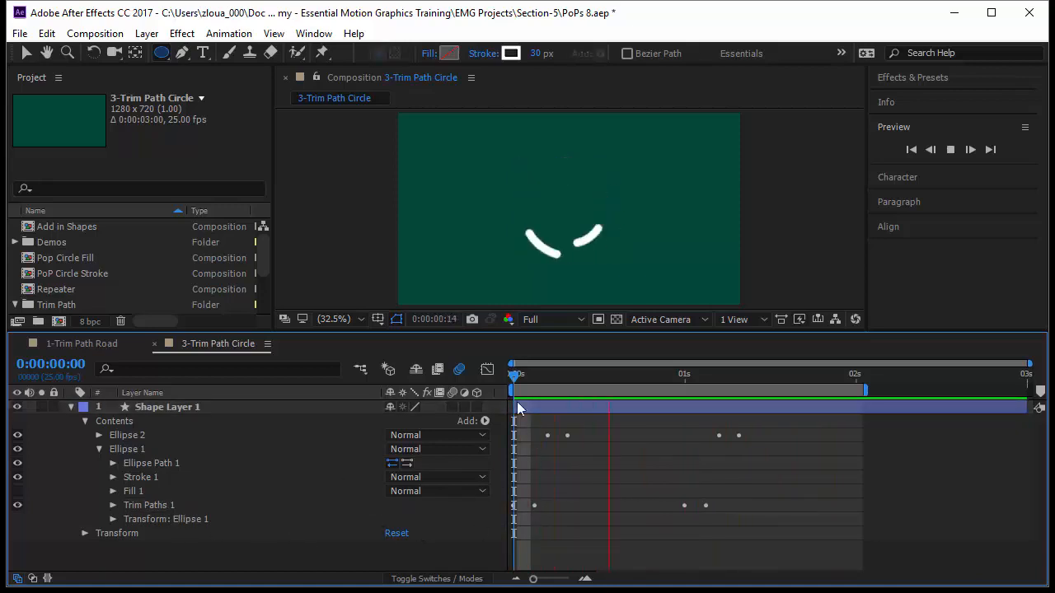
left_click(451, 407)
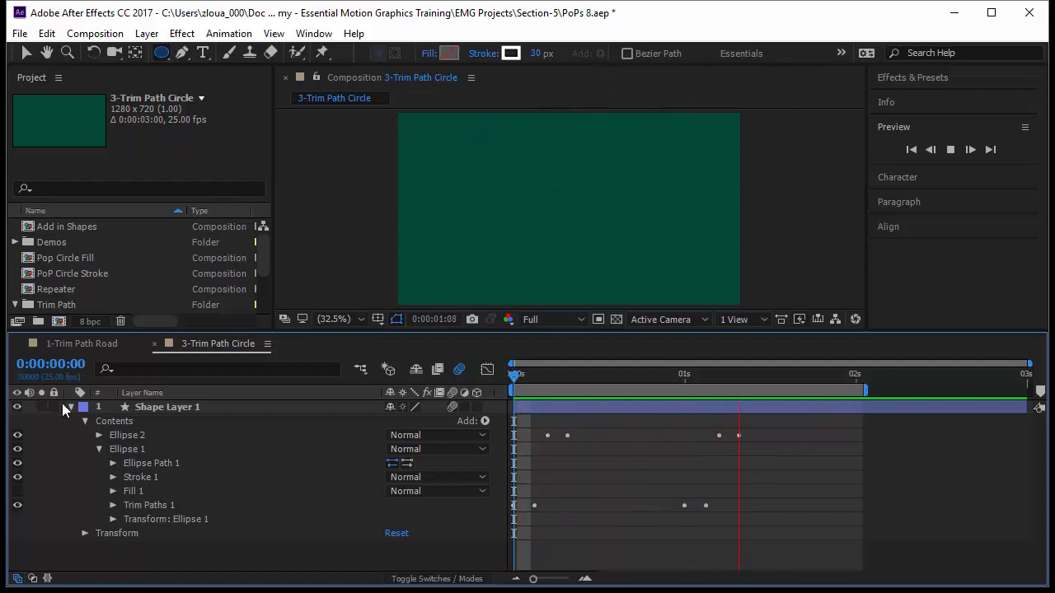
Step: Delete Shape Layer 1, and open the PoP Circle Stroke composition to preview its animation
key("Delete")
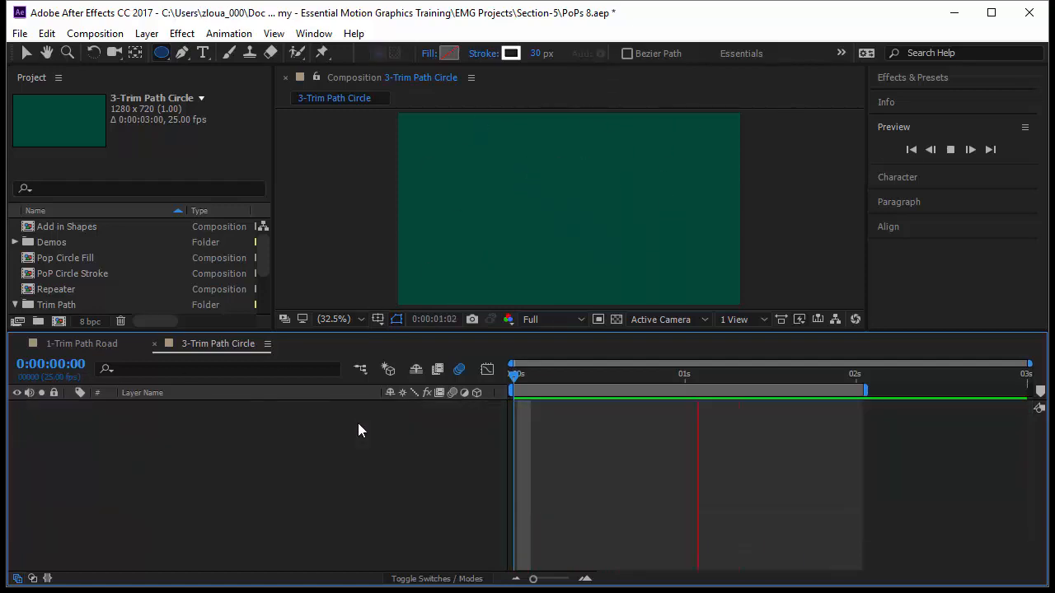
left_click(107, 276)
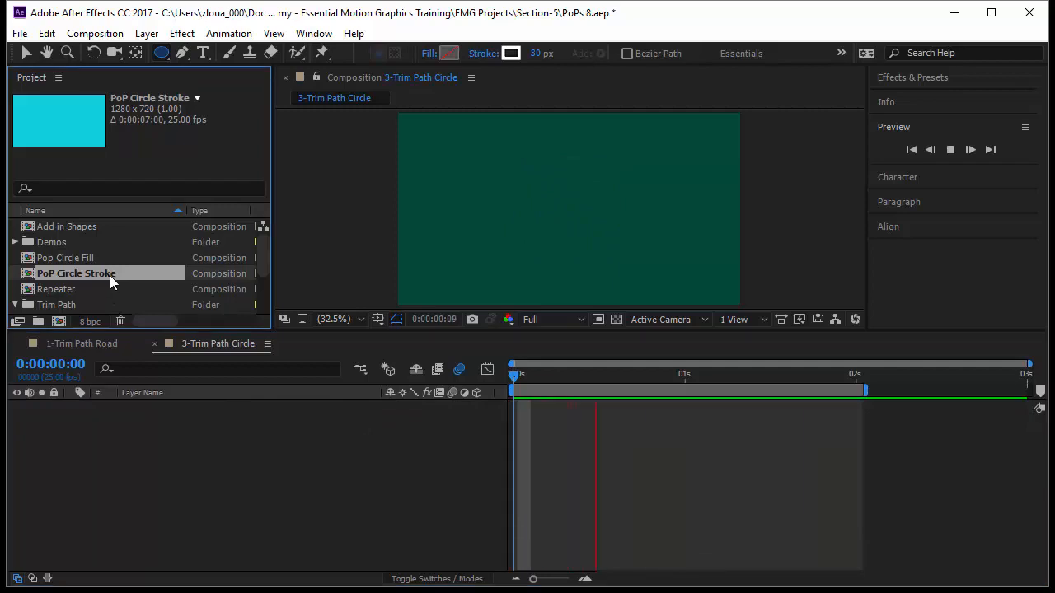
double_click(110, 276)
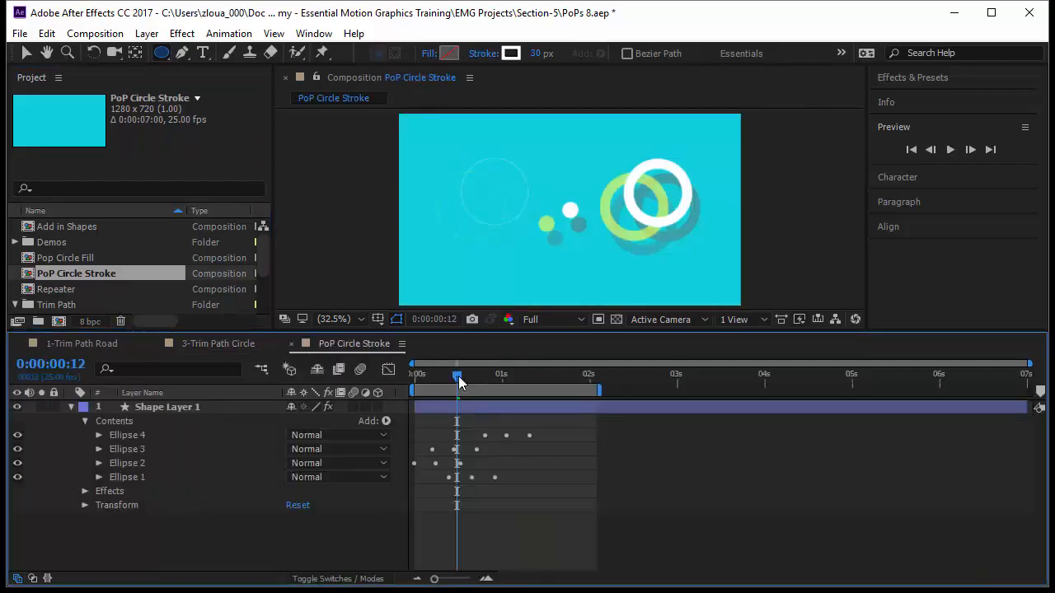
key("space")
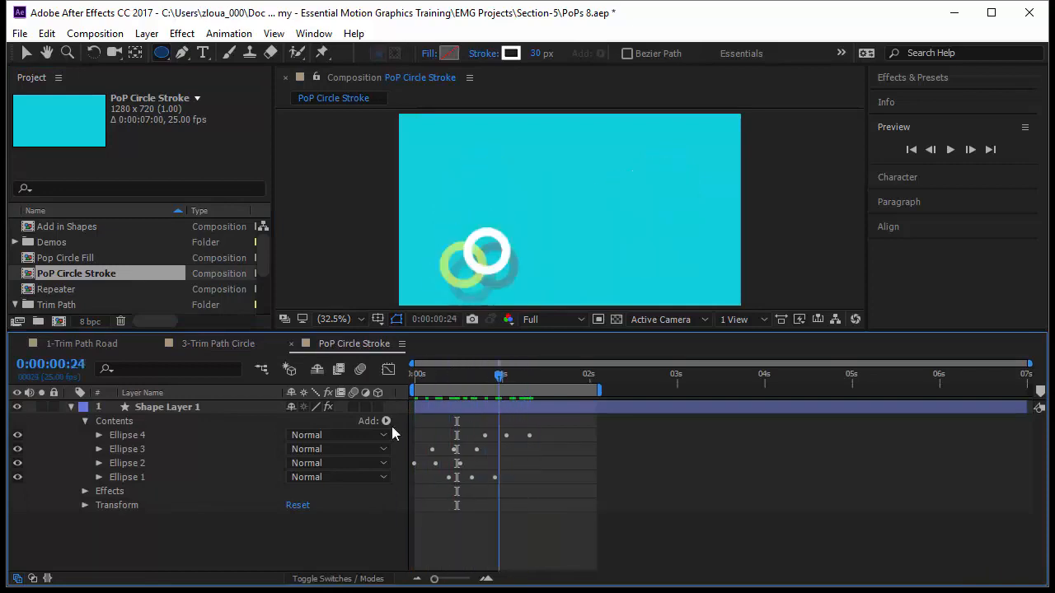
key("space")
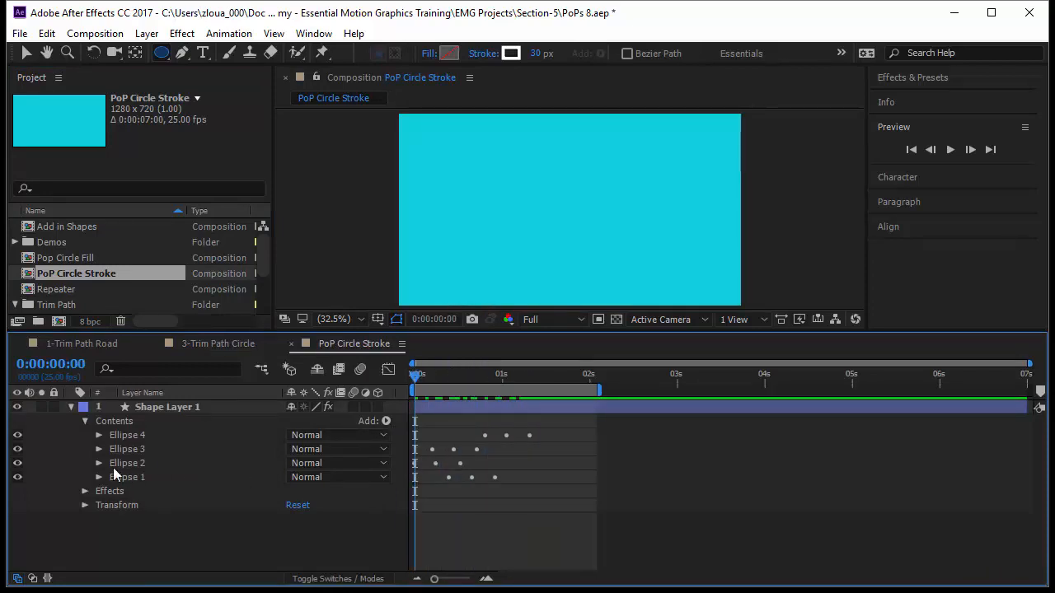
Step: Copy Ellipse 2 from the PoP Circle Stroke shape layer and create an empty shape layer in the 3-Trim Path Circle composition
left_click(117, 464)
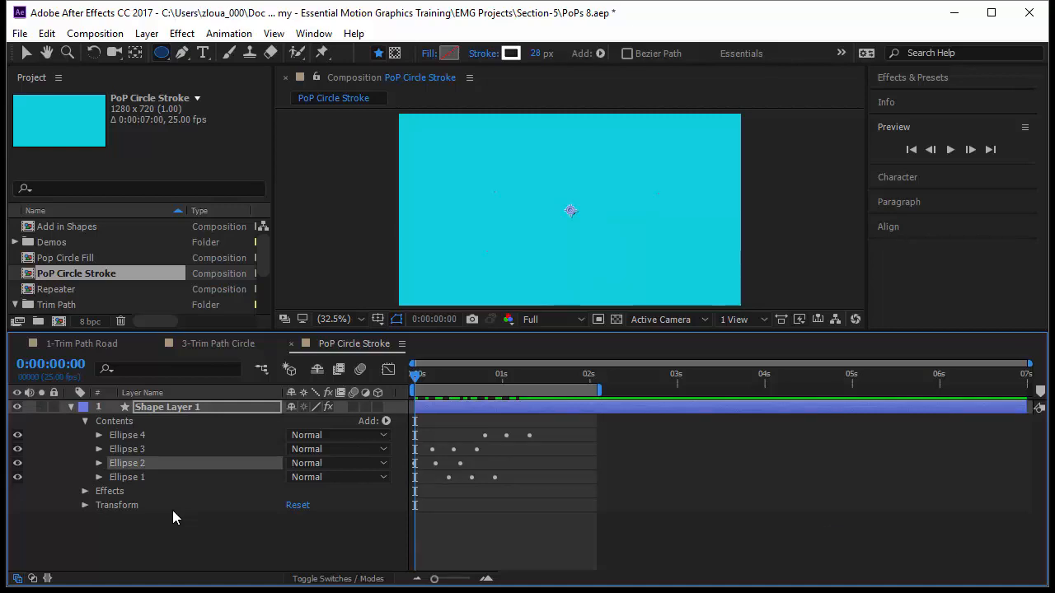
key("ctrl+c")
left_click(203, 343)
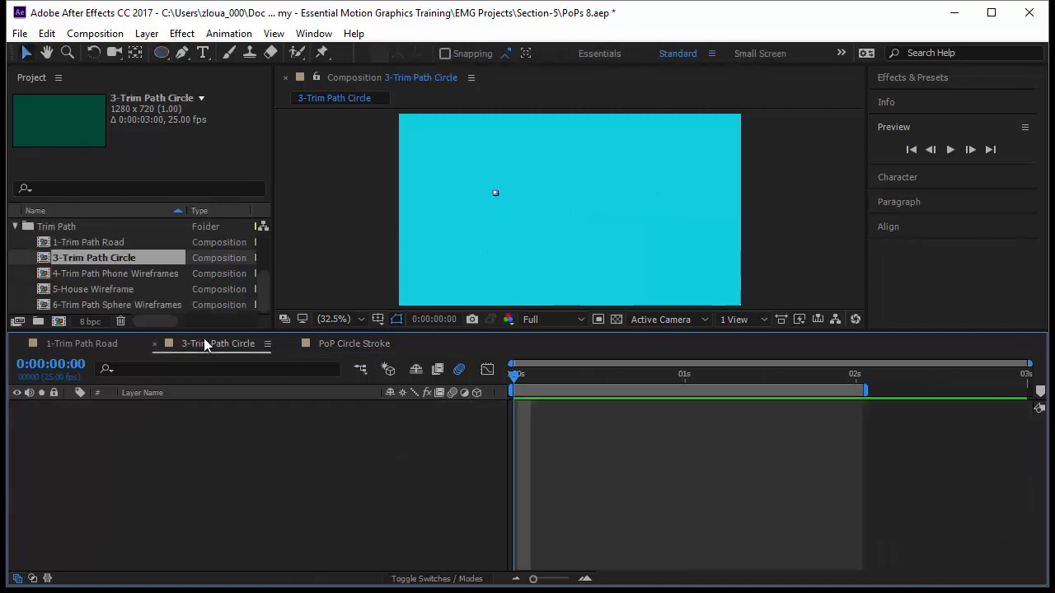
left_click(146, 33)
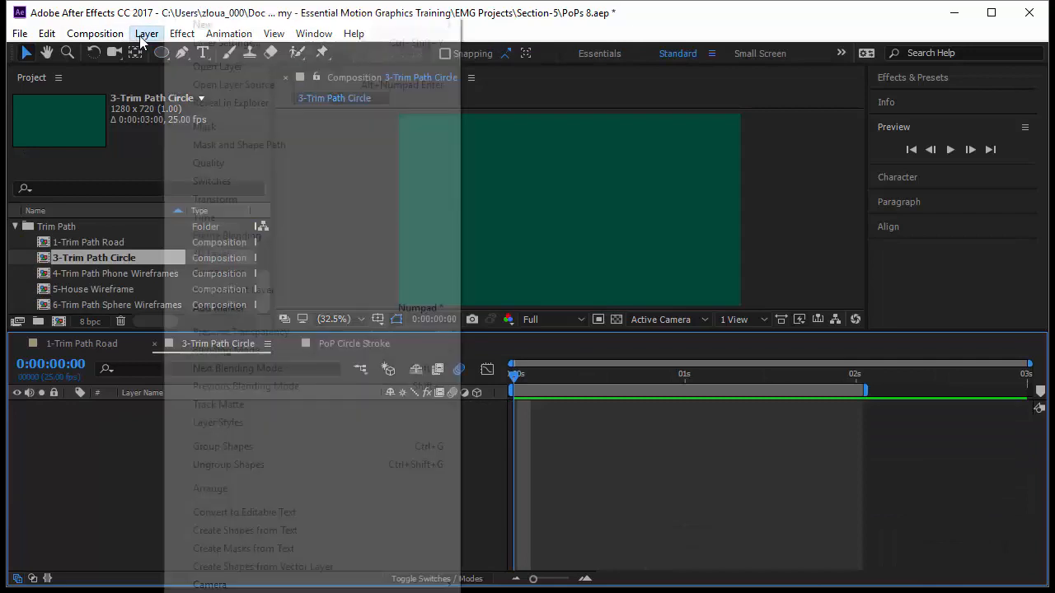
mouse_move(415, 26)
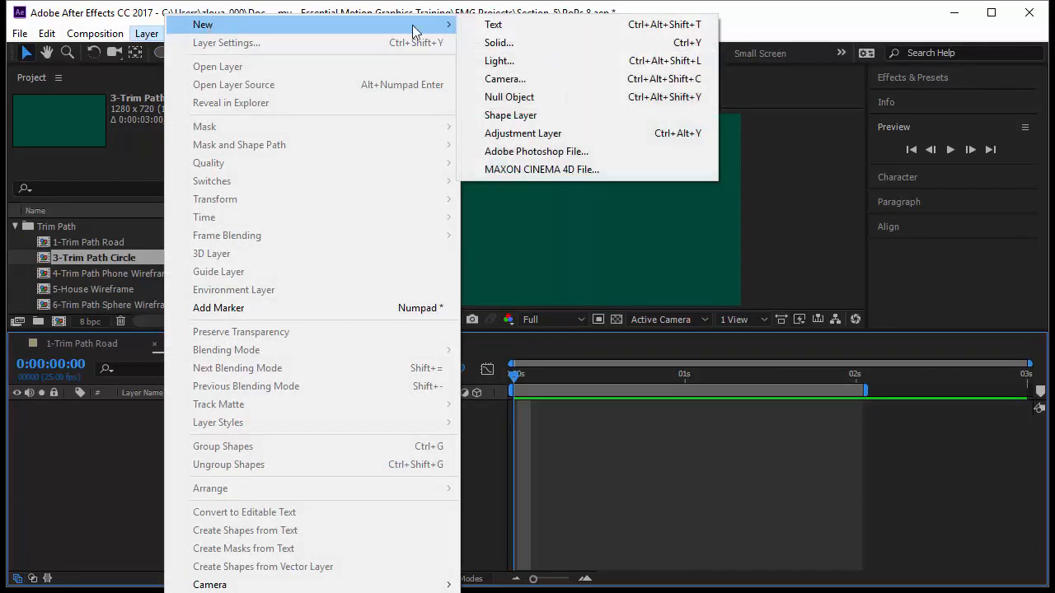
left_click(567, 113)
Step: Paste Ellipse 2 from PoP Circle Stroke into the new Shape Layer 1 of 3-Trim Path Circle and expand the layer's contents
left_click(338, 344)
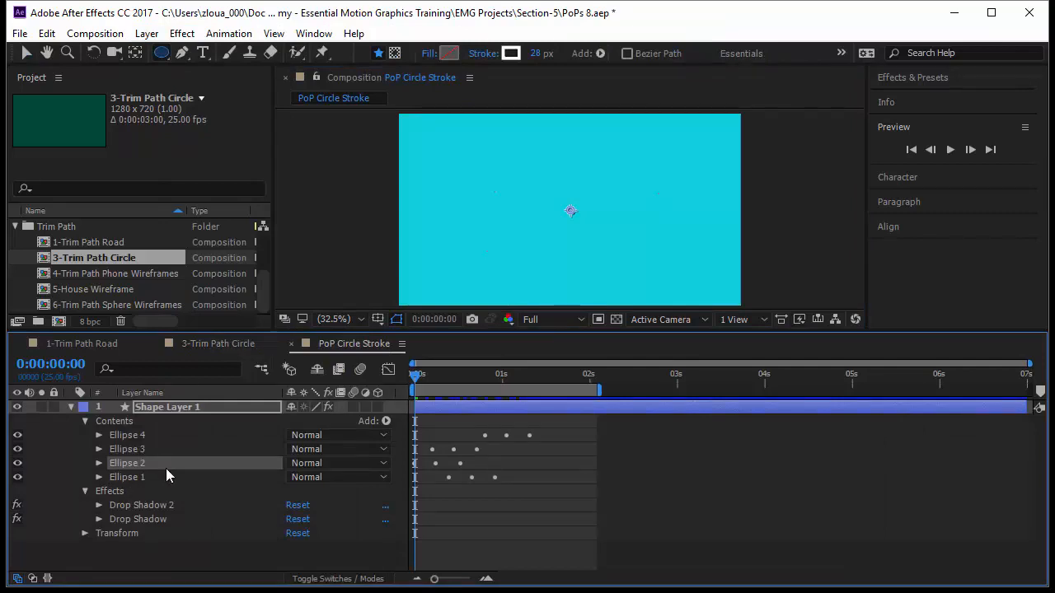
left_click(227, 343)
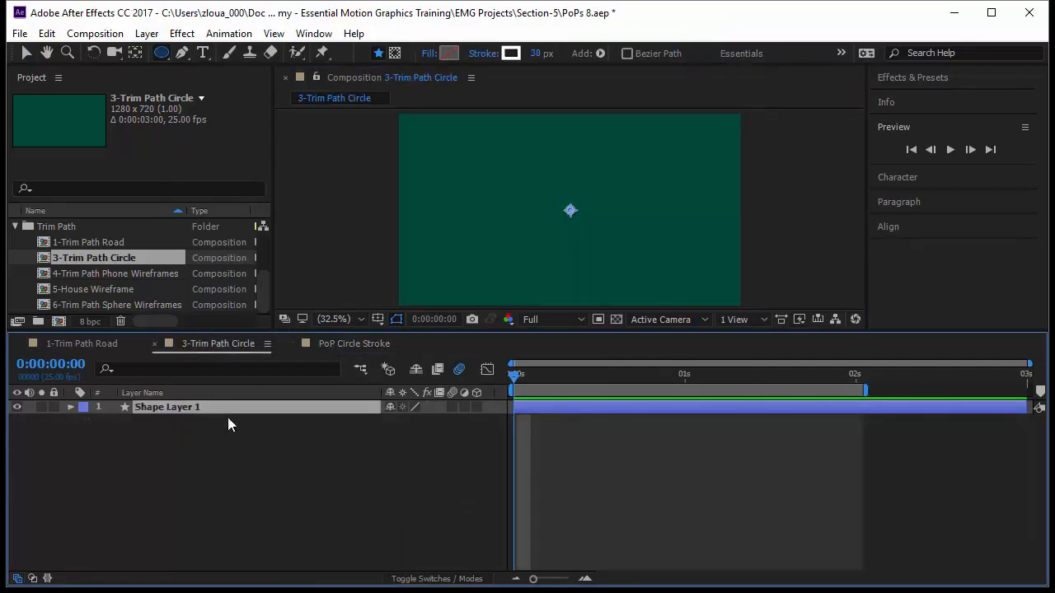
key("ctrl+v")
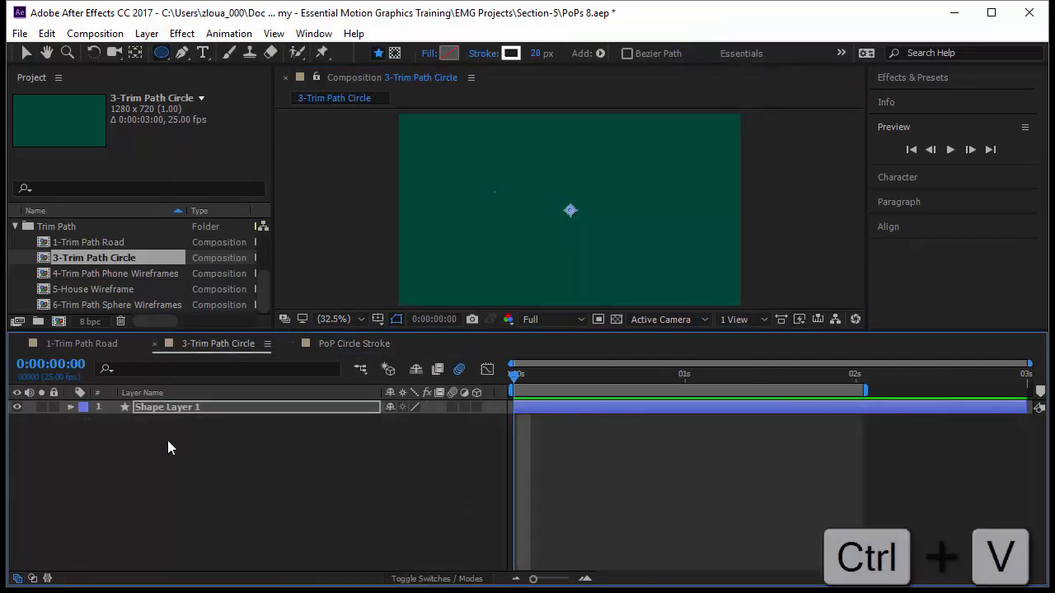
left_click(71, 407)
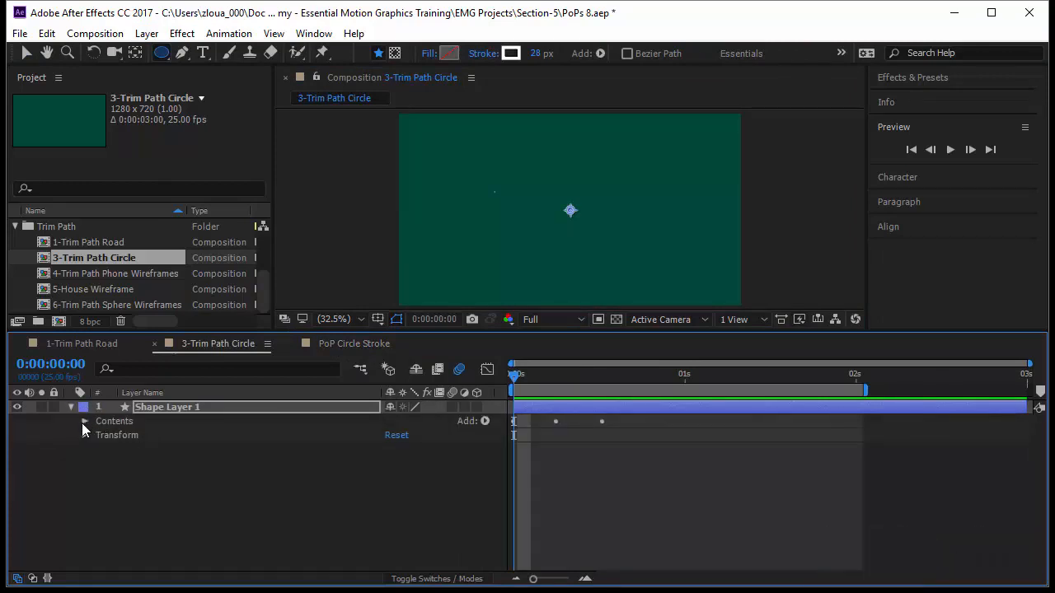
left_click(84, 421)
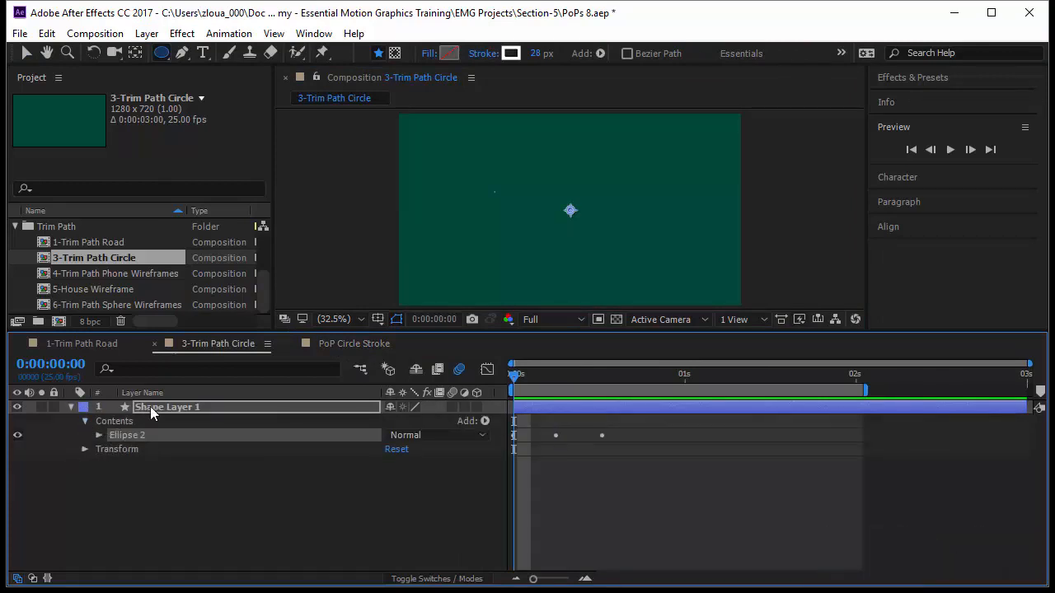
Step: Preview the pasted circle animation and center Shape Layer 1's anchor point on the circle
key("space")
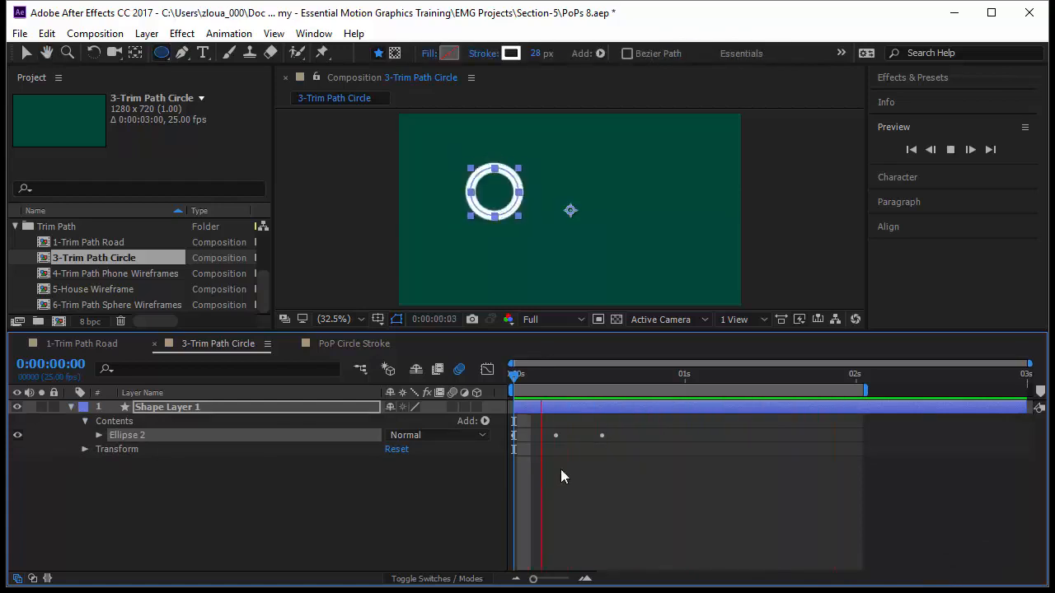
left_click(290, 406)
key("ctrl+alt+Home")
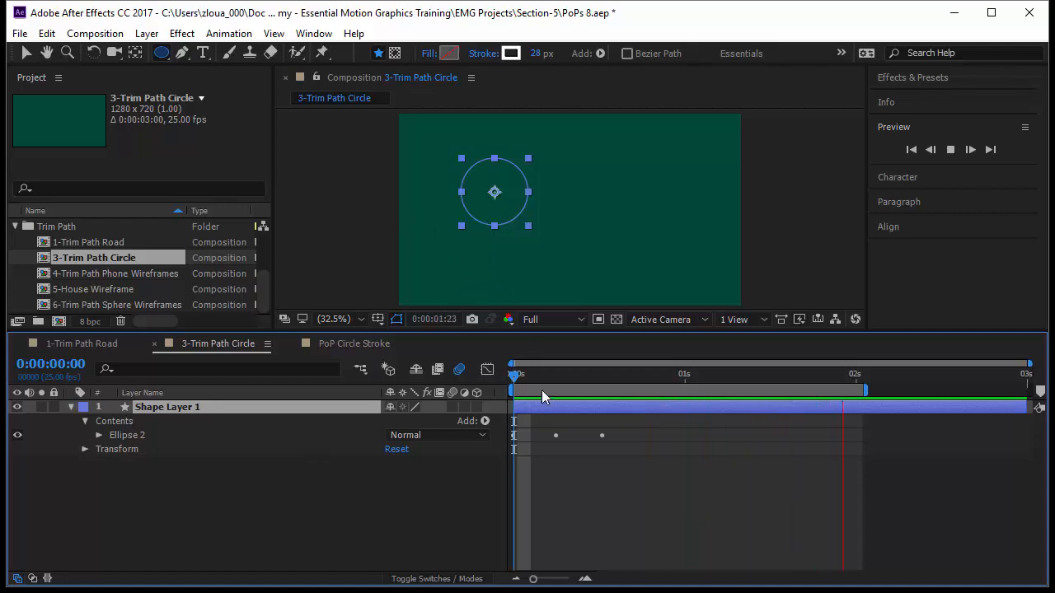
Step: Show the circle at frame 8 and center Shape Layer 1 horizontally and vertically in the composition
left_click(509, 373)
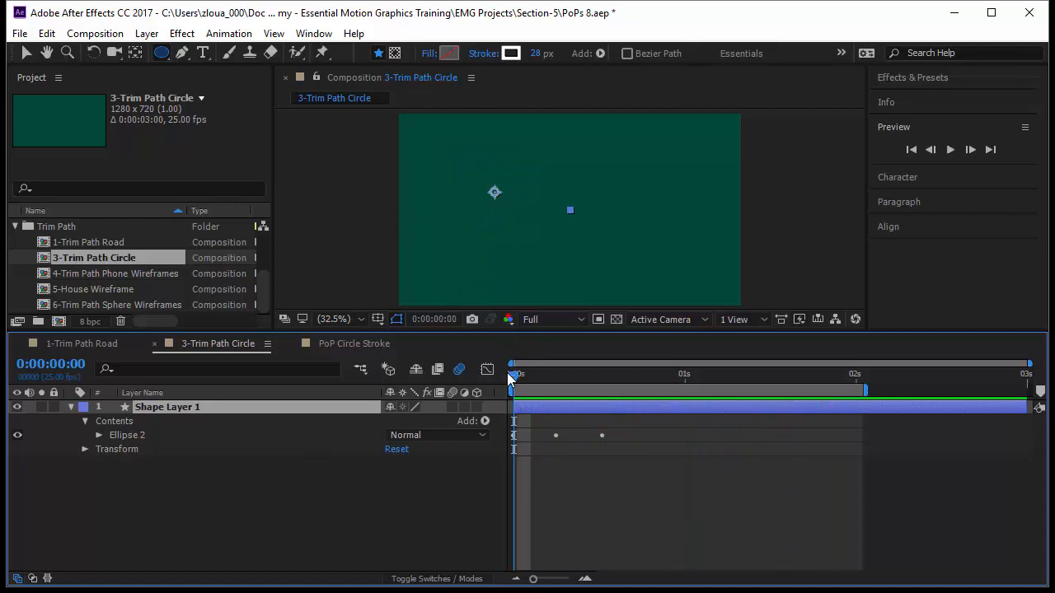
left_click_drag(508, 375, 568, 376)
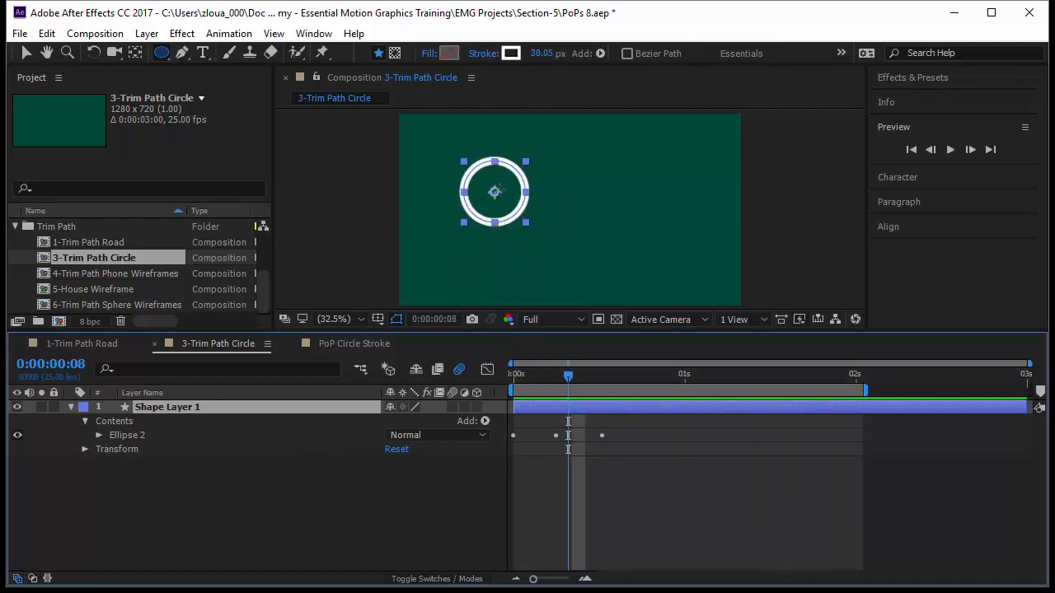
key("v")
left_click_drag(500, 194, 591, 212)
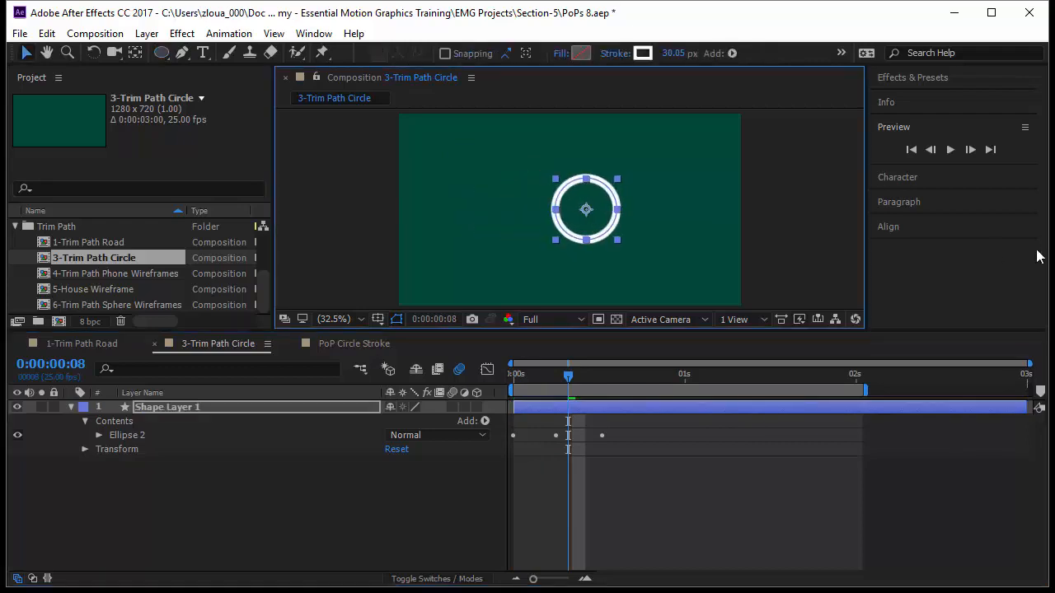
left_click(997, 228)
left_click(913, 243)
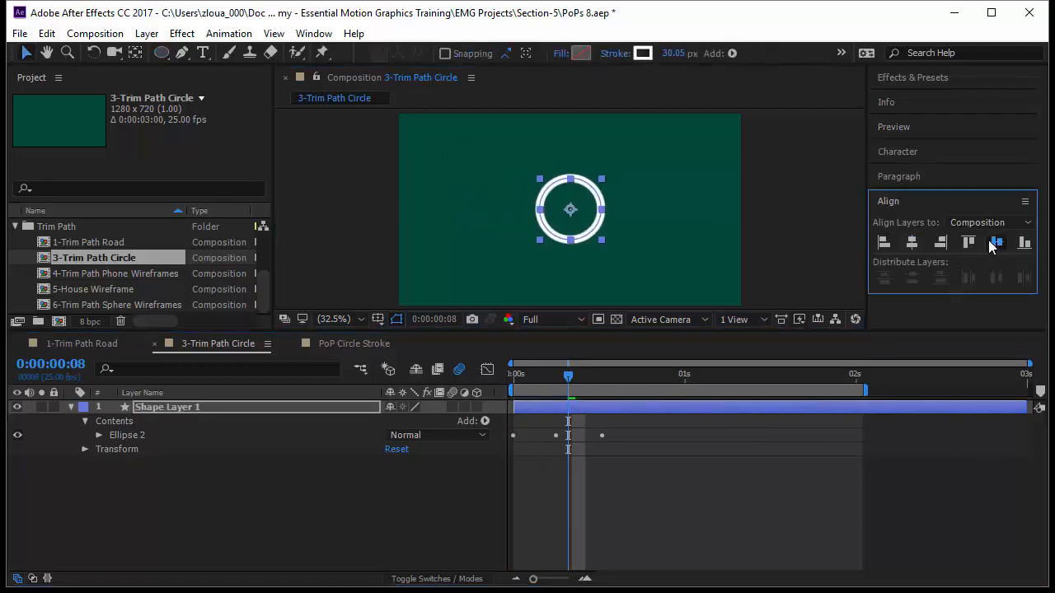
left_click(994, 241)
left_click(701, 524)
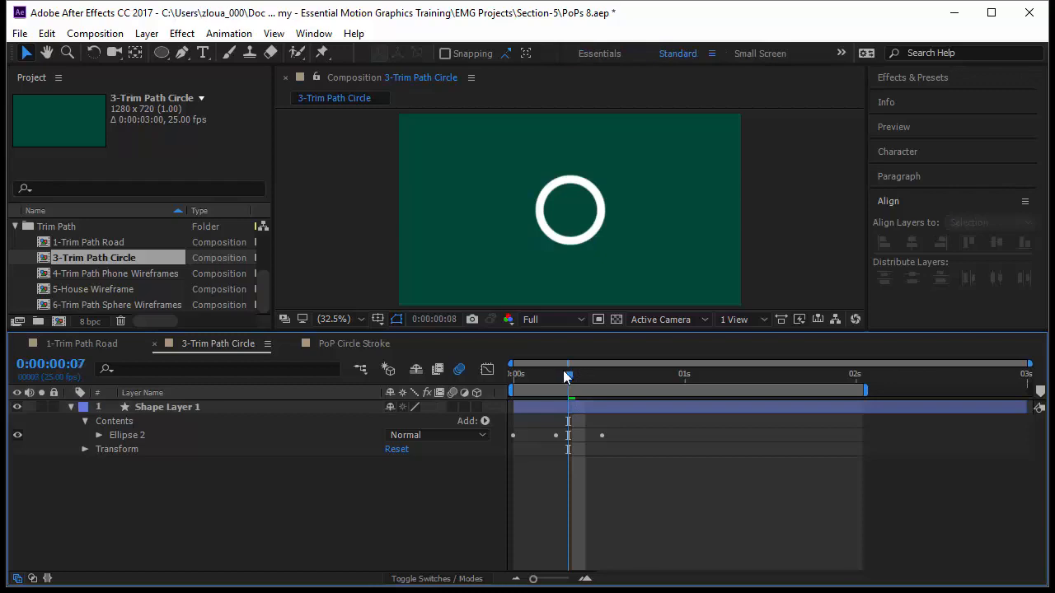
left_click_drag(578, 376, 602, 417)
Step: Return to the first frame and add a Trim Paths operator to Shape Layer 1's contents
key("Home")
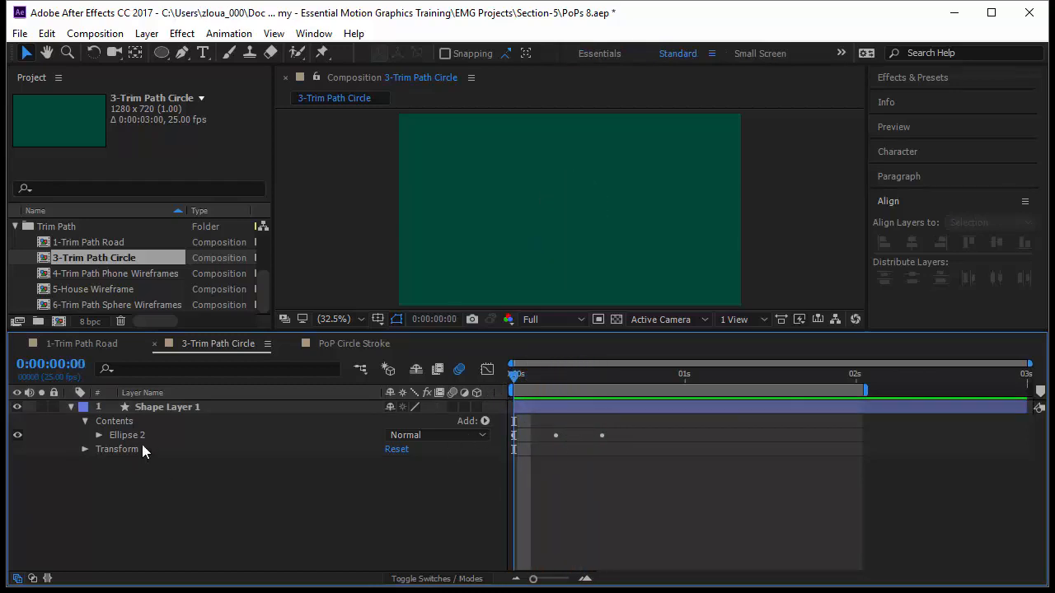
left_click(180, 436)
left_click(273, 421)
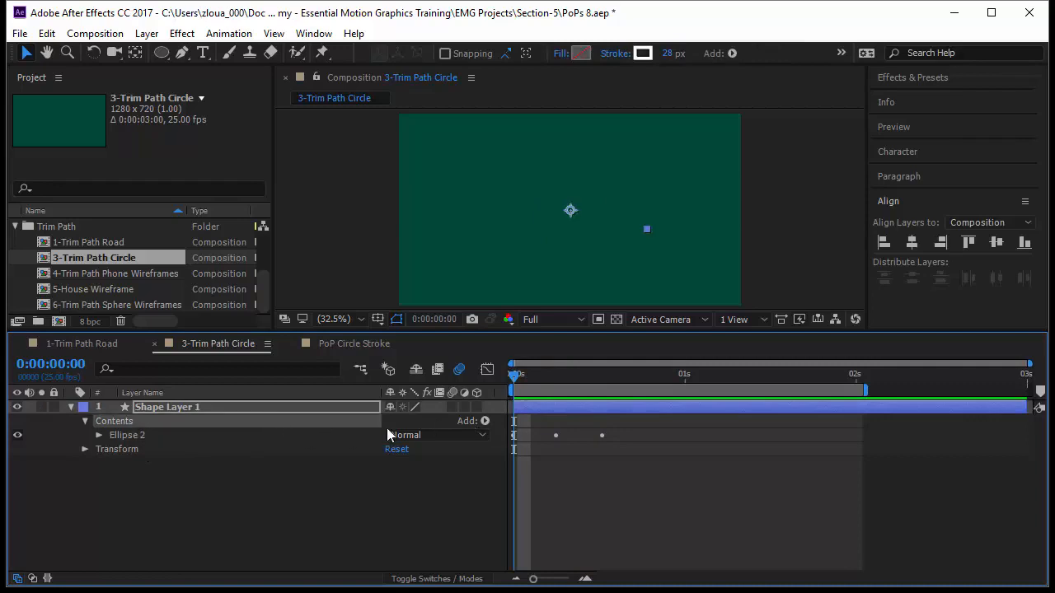
left_click(485, 419)
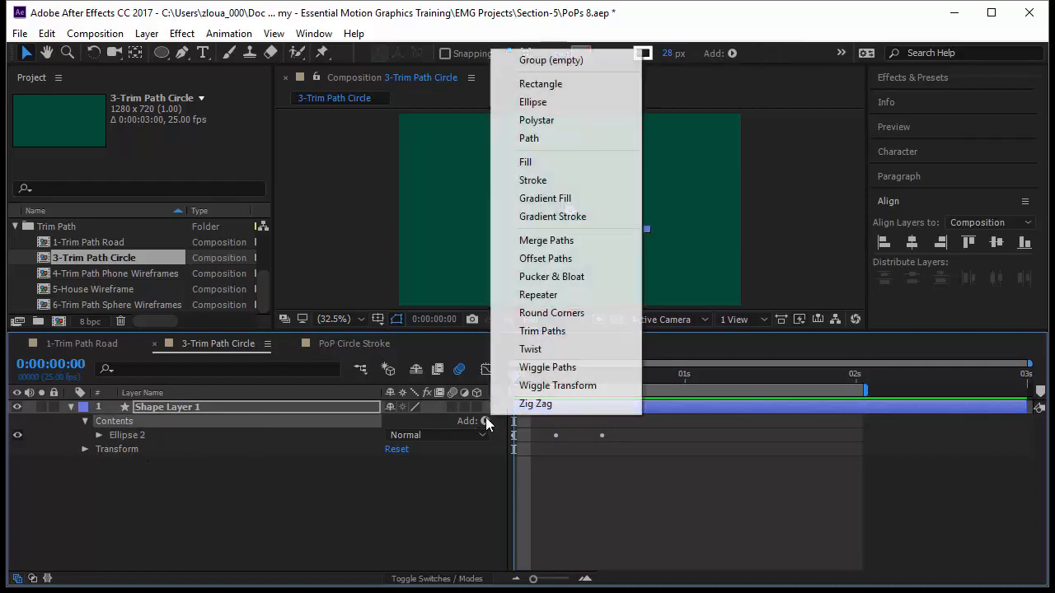
left_click(575, 333)
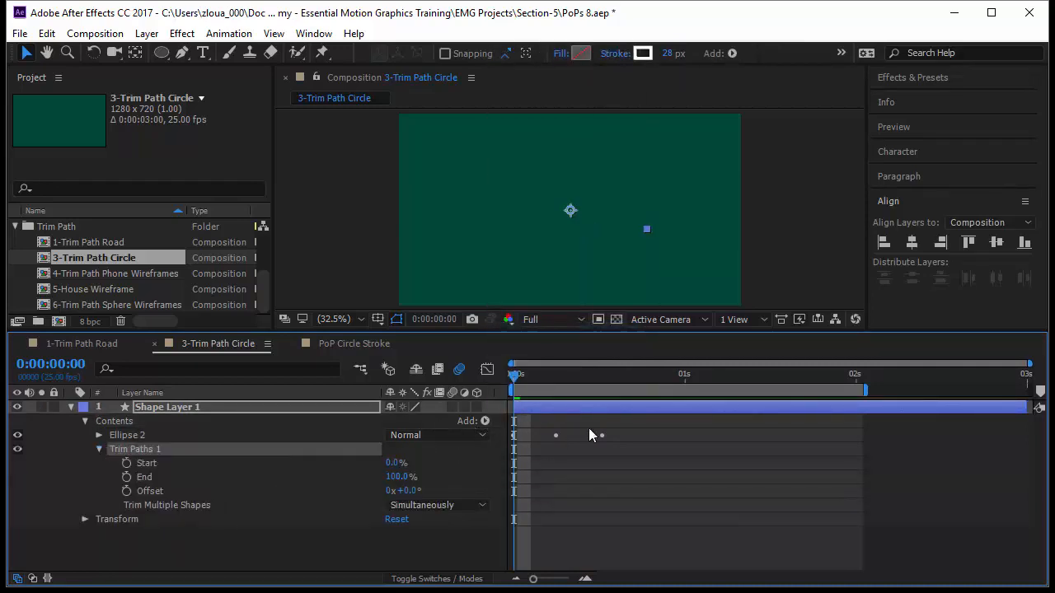
Step: Keyframe the Trim Paths Start from 100% at the first frame to 0% at frame 13, and preview it
left_click_drag(519, 376, 558, 391)
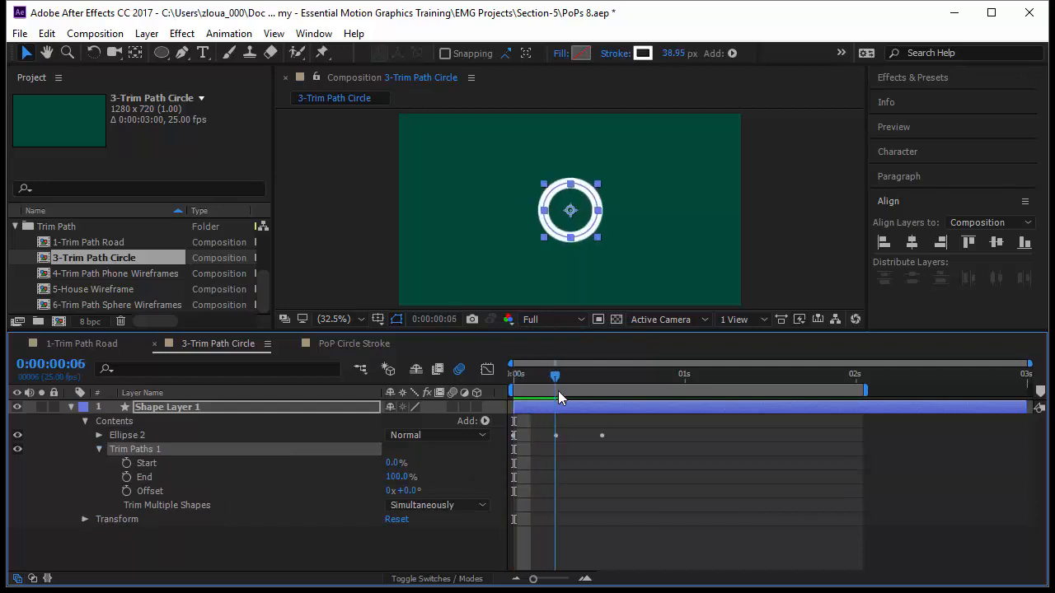
left_click_drag(393, 463, 491, 479)
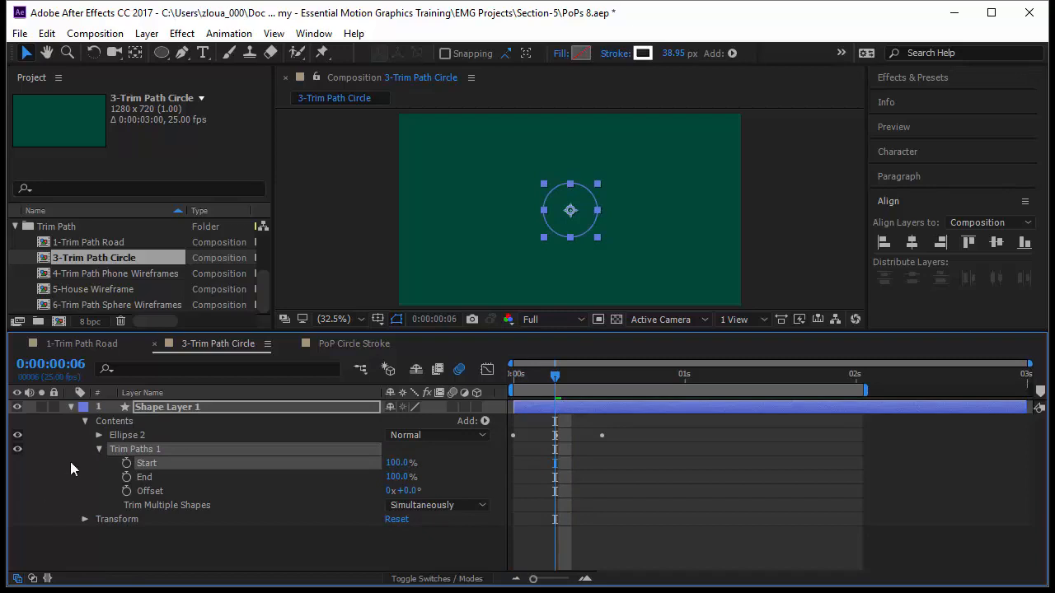
left_click(126, 463)
left_click_drag(570, 365, 603, 397)
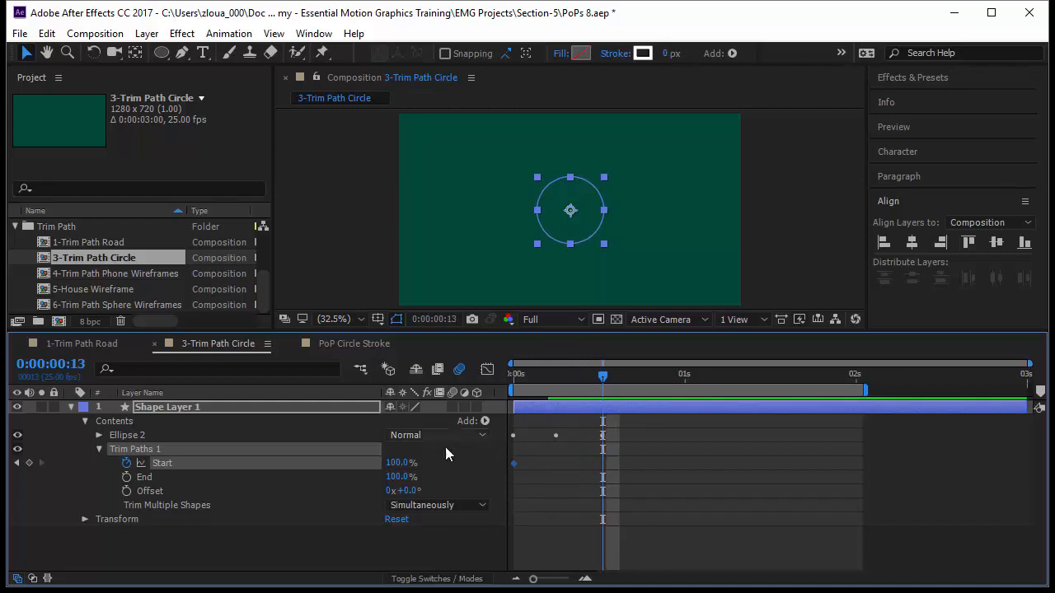
left_click_drag(406, 467, 289, 467)
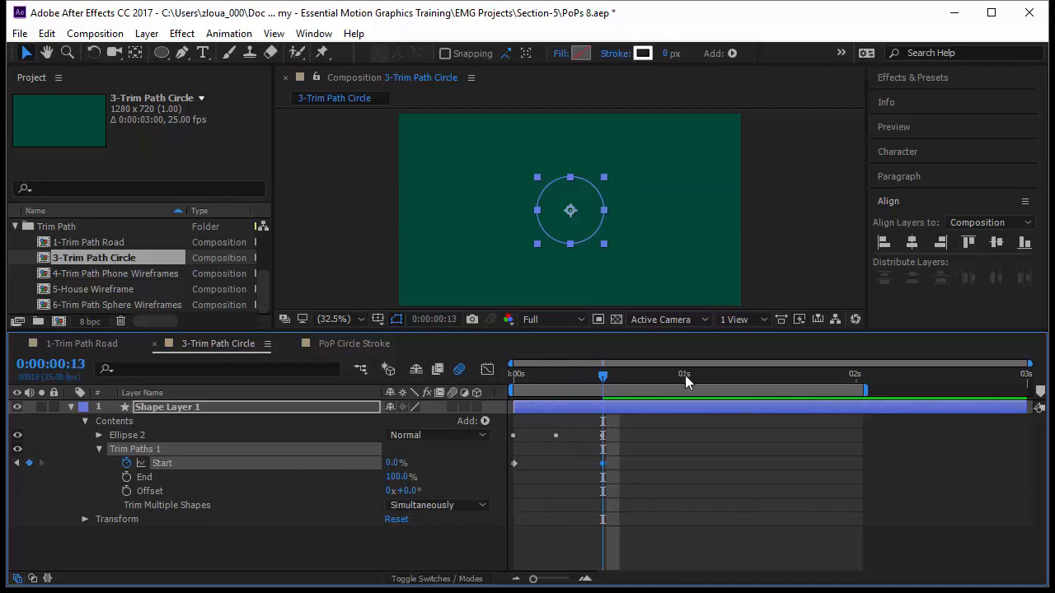
key("space")
left_click(576, 540)
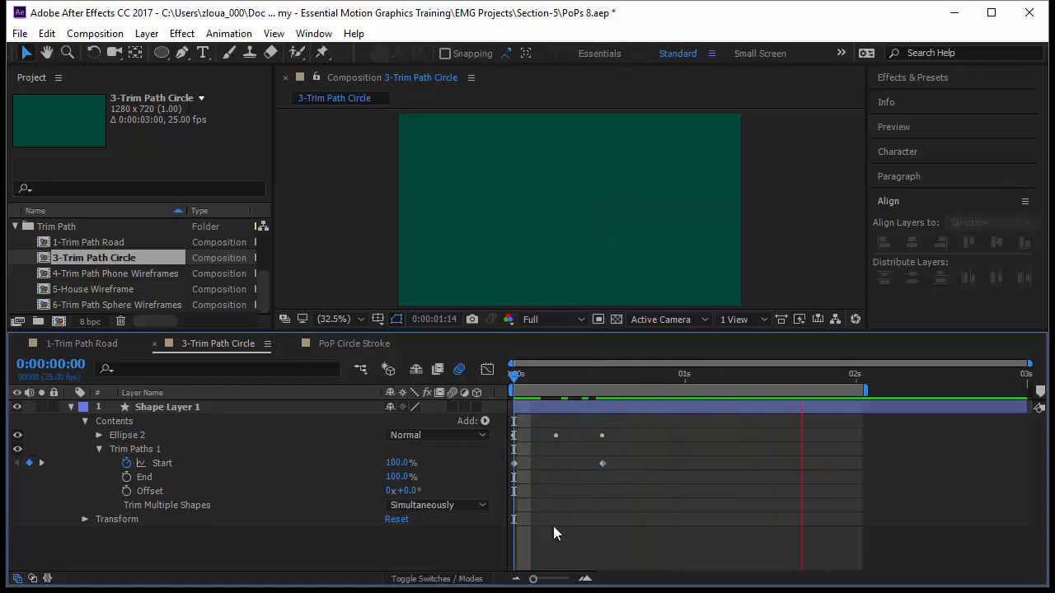
Step: Set the line cap of Ellipse 2's Stroke 1 to Round Cap and preview the animation
left_click(99, 434)
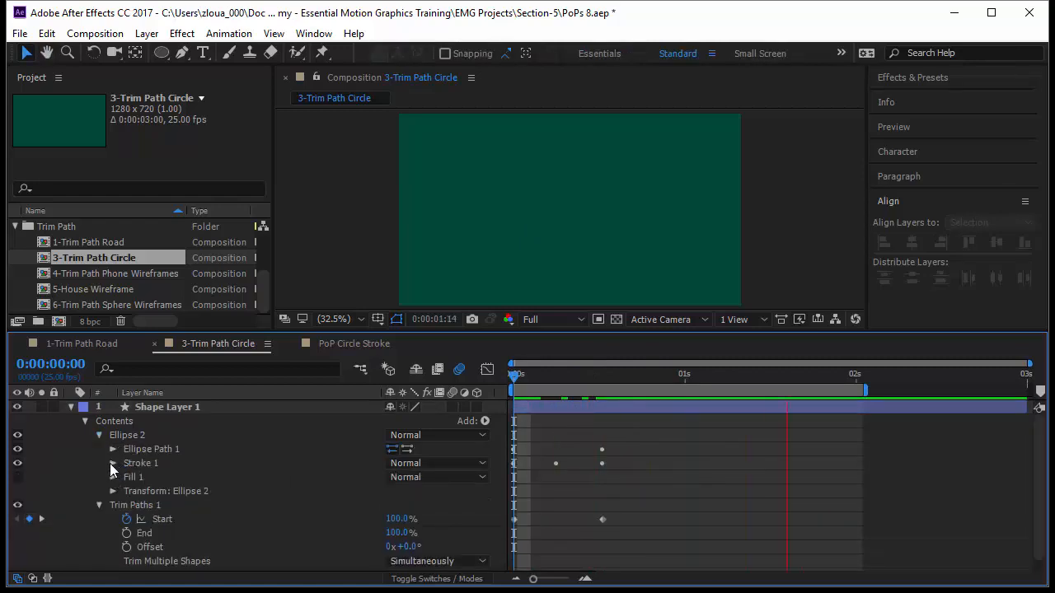
left_click(112, 464)
left_click(437, 534)
left_click(449, 556)
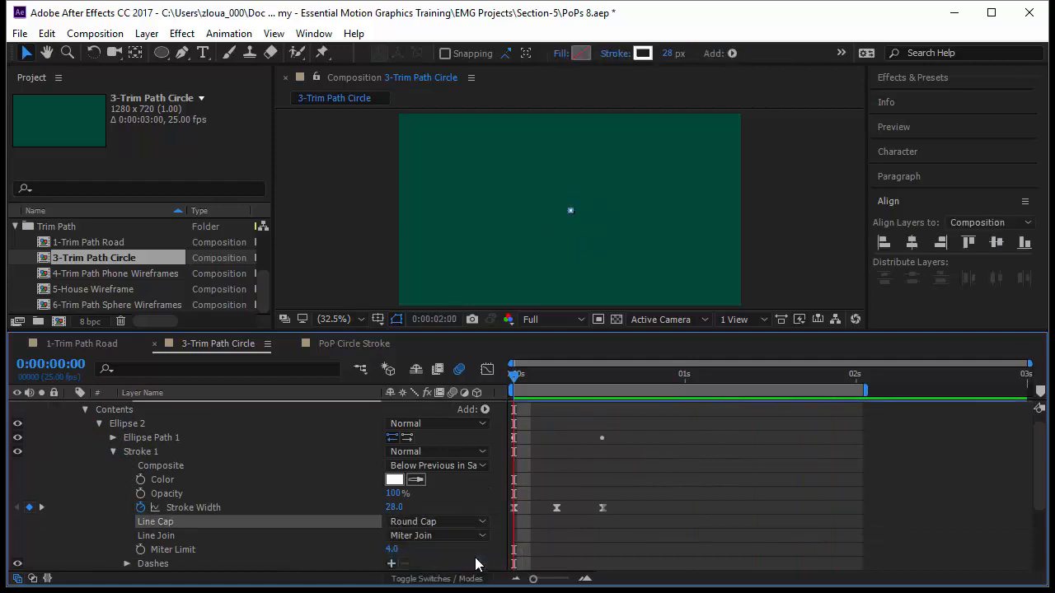
key("space")
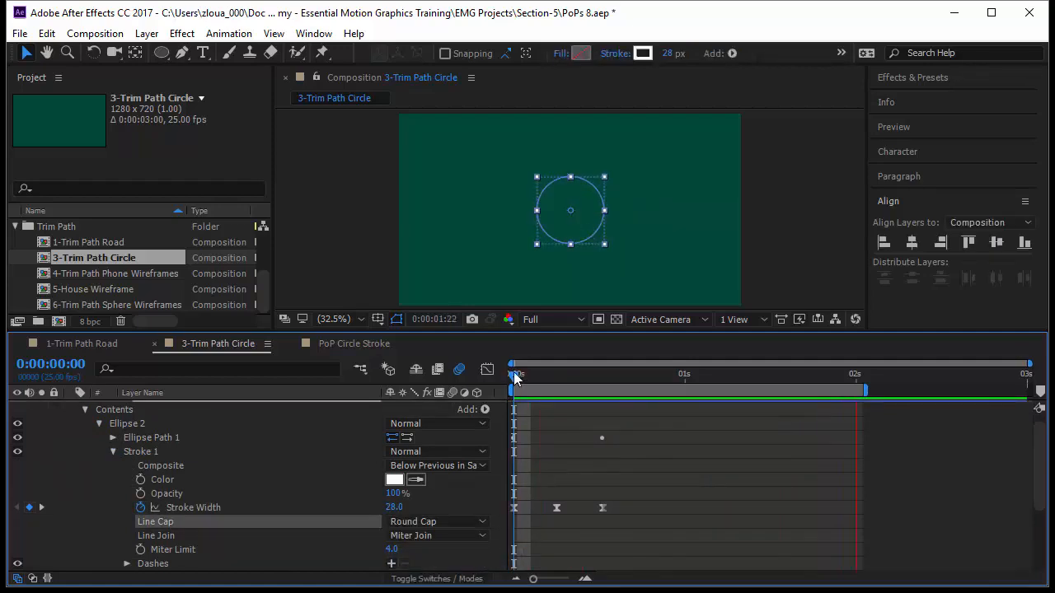
left_click(730, 514)
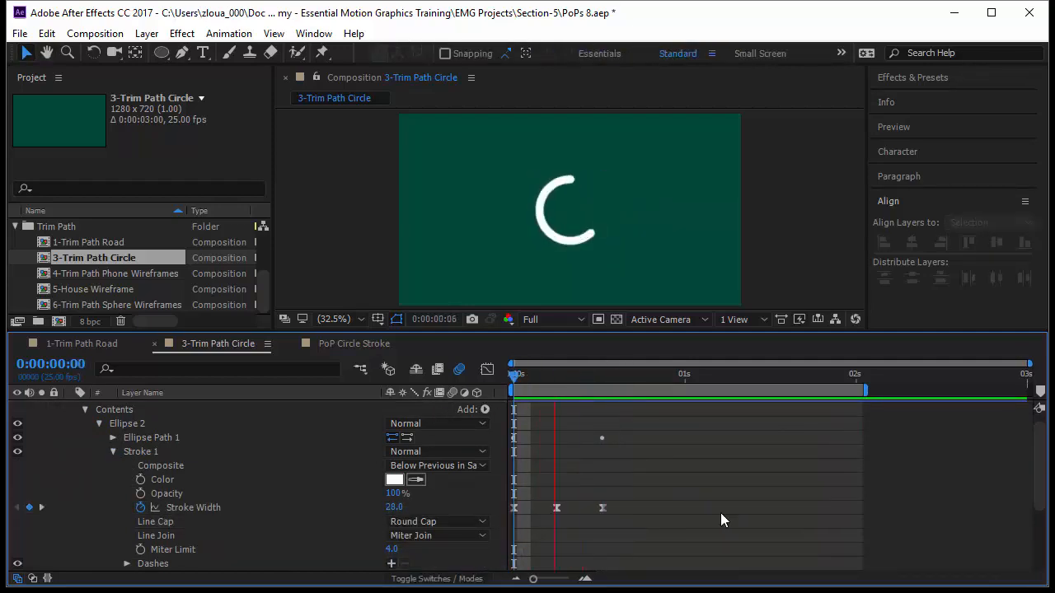
Step: Easy-ease both Trim Paths Start keyframes and shape their speed curve to peak early with a long slowdown
left_click(113, 452)
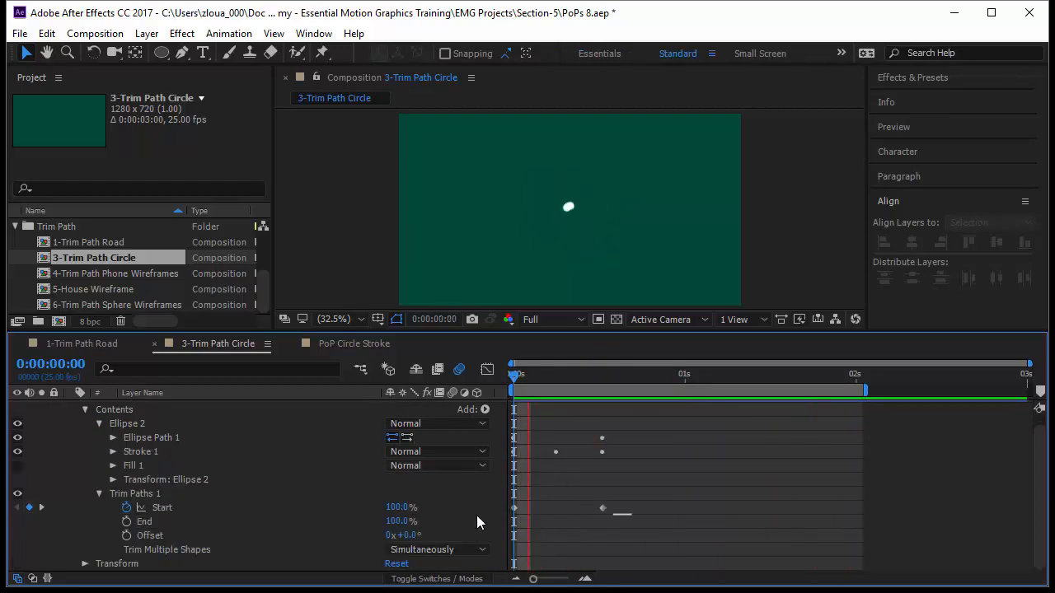
left_click_drag(632, 517, 451, 494)
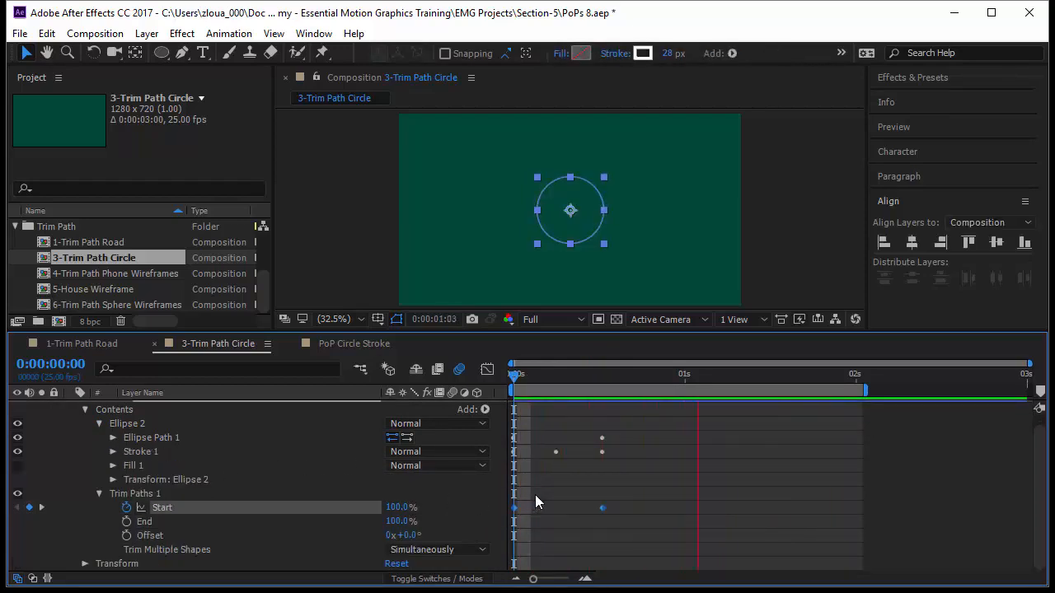
left_click(486, 367)
left_click_drag(617, 421, 560, 414)
left_click(696, 506)
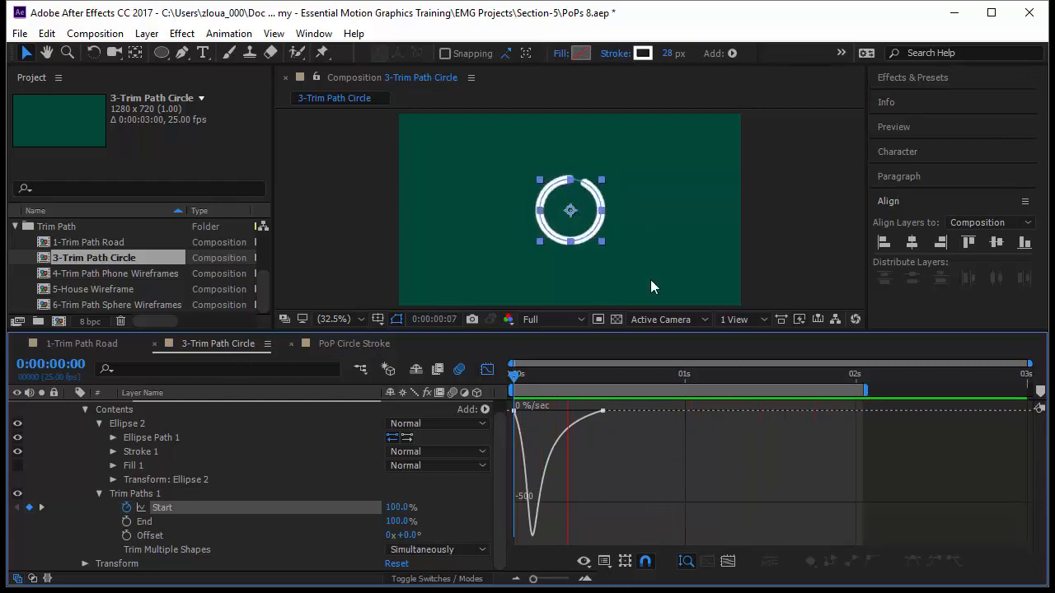
Step: Copy the Drop Shadow and Drop Shadow 2 effects from Shape Layer 1 in the PoP Circle Stroke composition
left_click(342, 343)
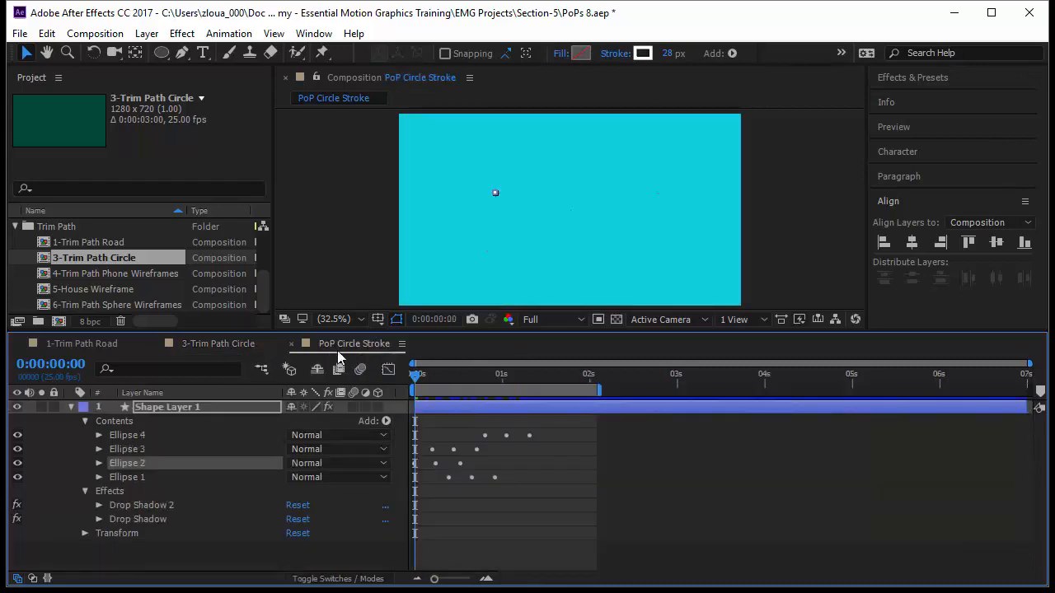
left_click(107, 500)
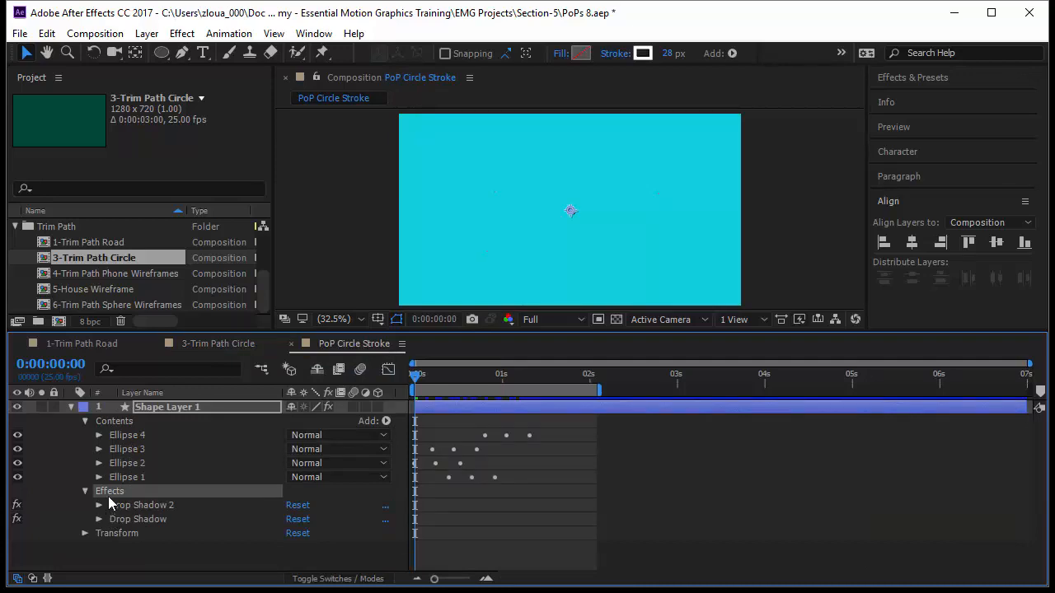
left_click(139, 520, "ctrl")
key("ctrl+c")
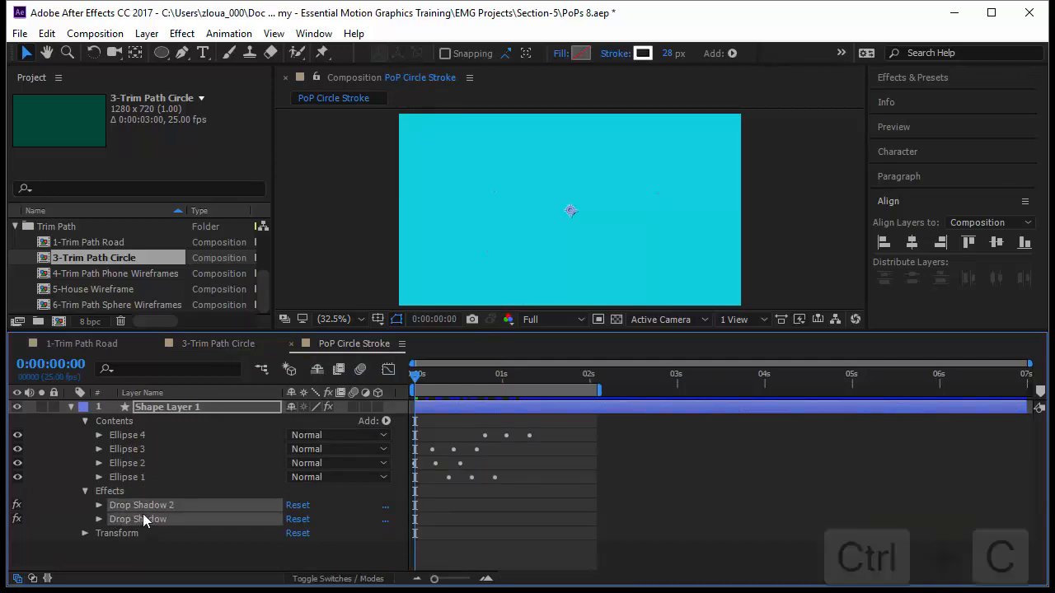
Step: Paste the two drop shadows onto Shape Layer 1 in 3-Trim Path Circle, close the speed graph, and preview the animation
left_click(232, 343)
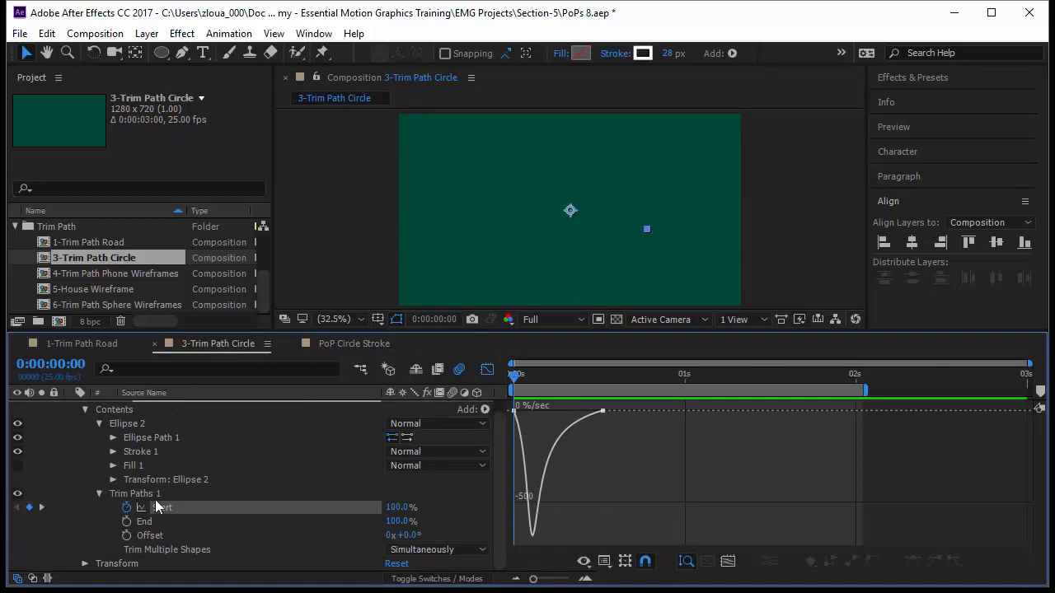
scroll(155, 499, "up", 1)
left_click(171, 404)
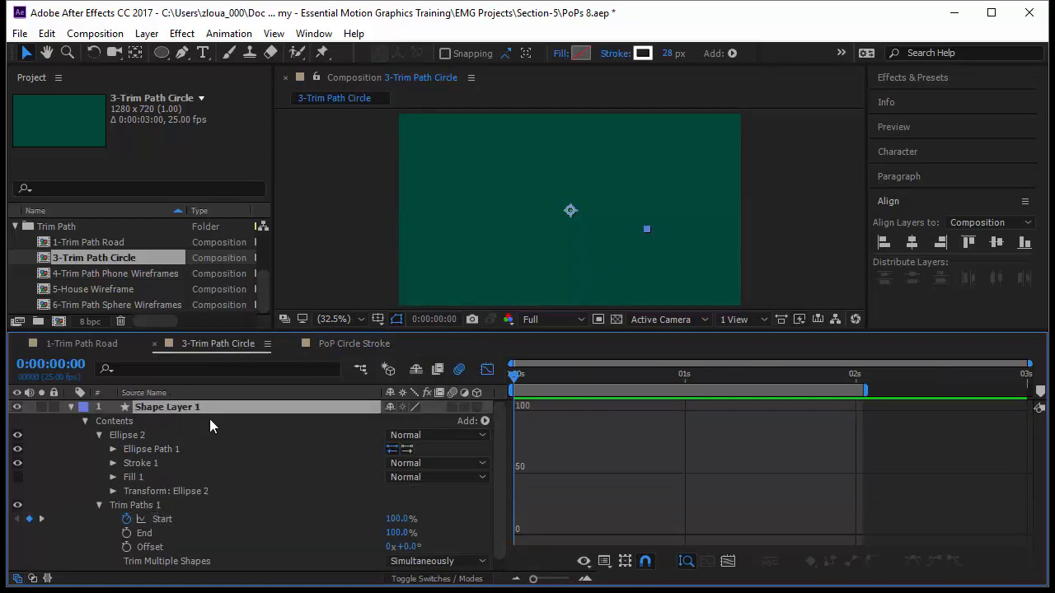
key("ctrl+v")
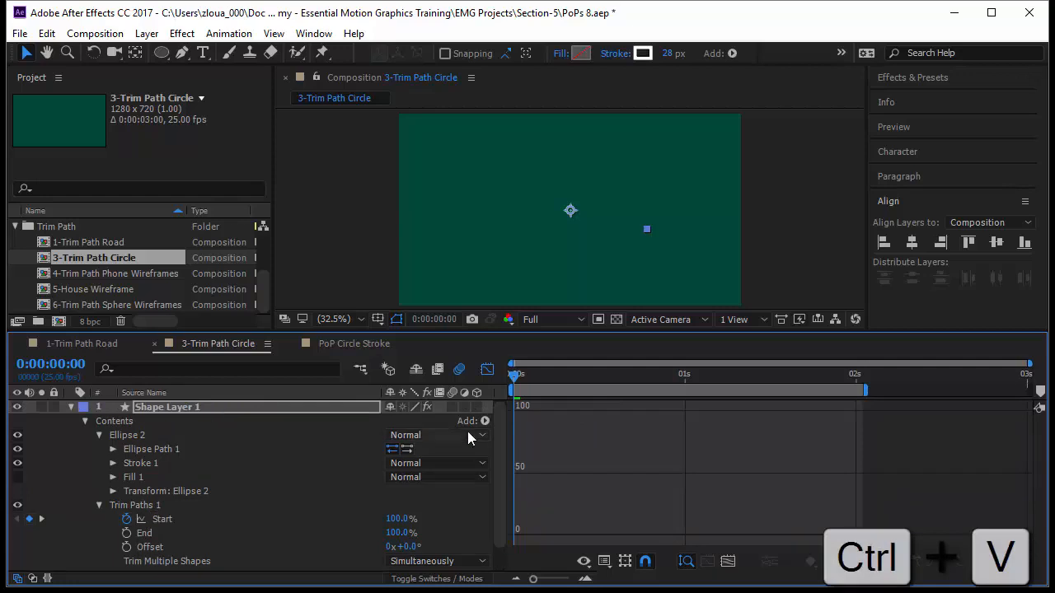
left_click(487, 369)
key("space")
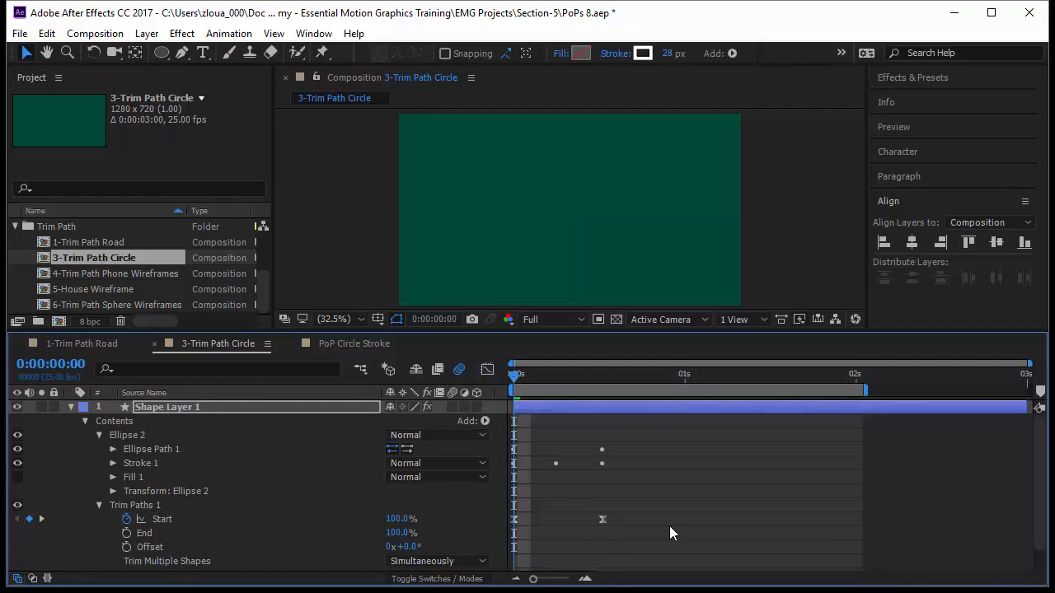
left_click(693, 537)
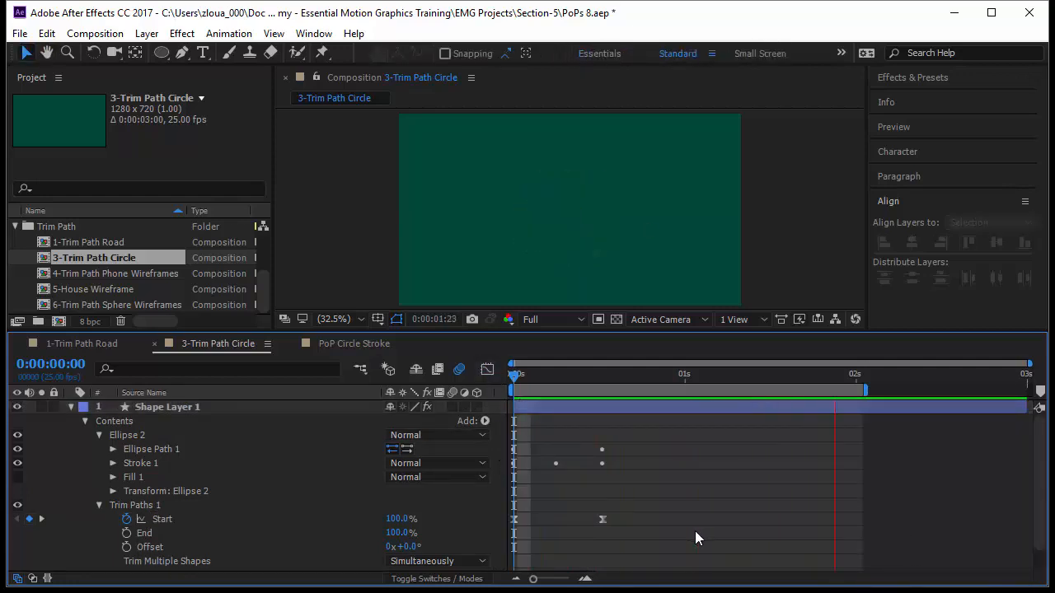